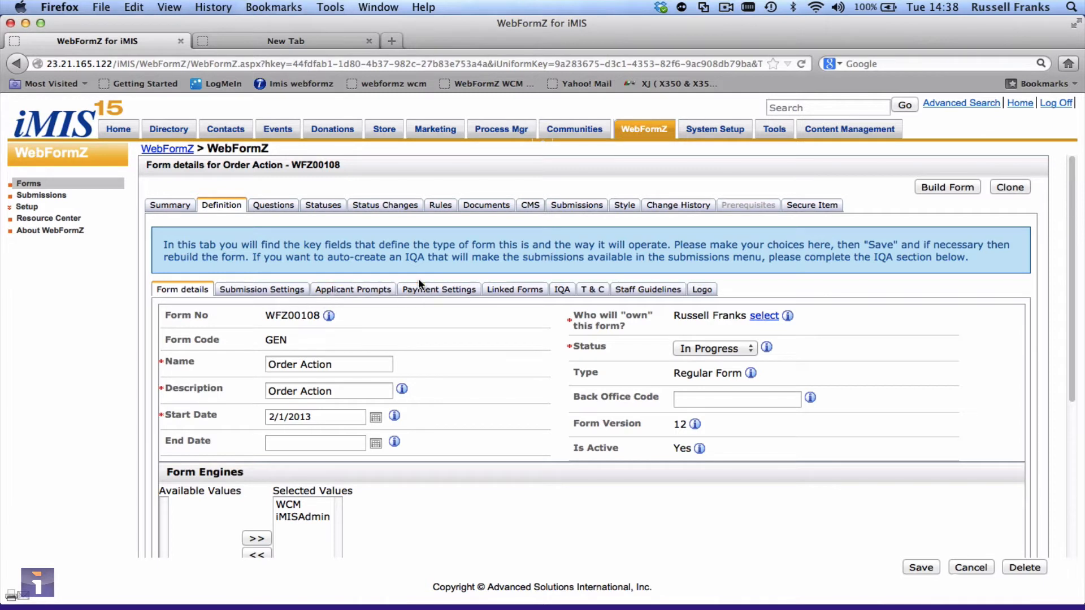
Show the Payment Settings with Direct Payment expanded: Pay by Card, Card Payment title, and Prompt1
click(425, 293)
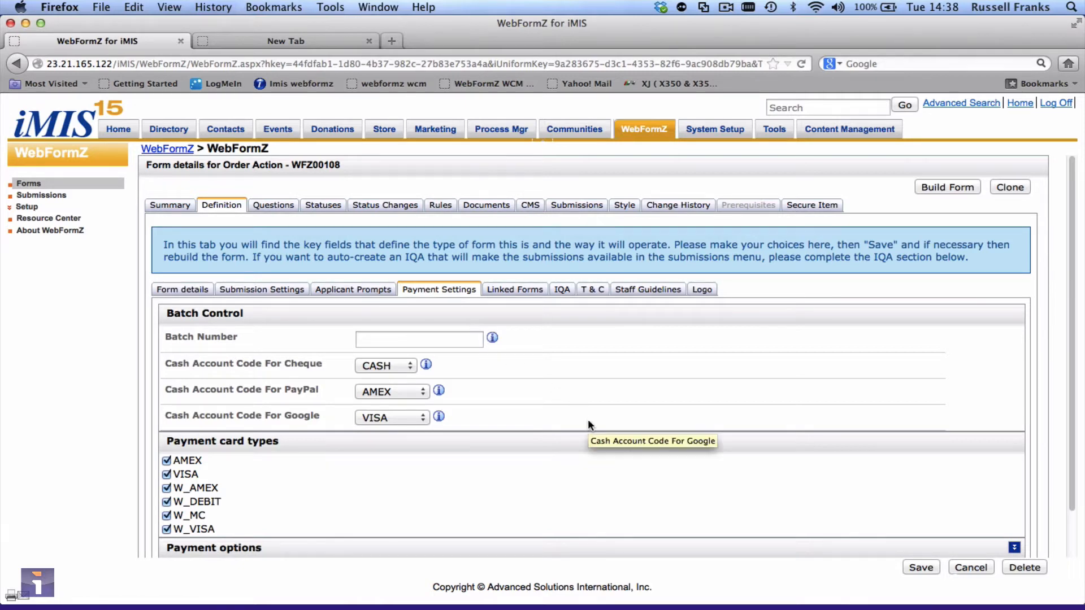
scroll(588, 423, down, 2)
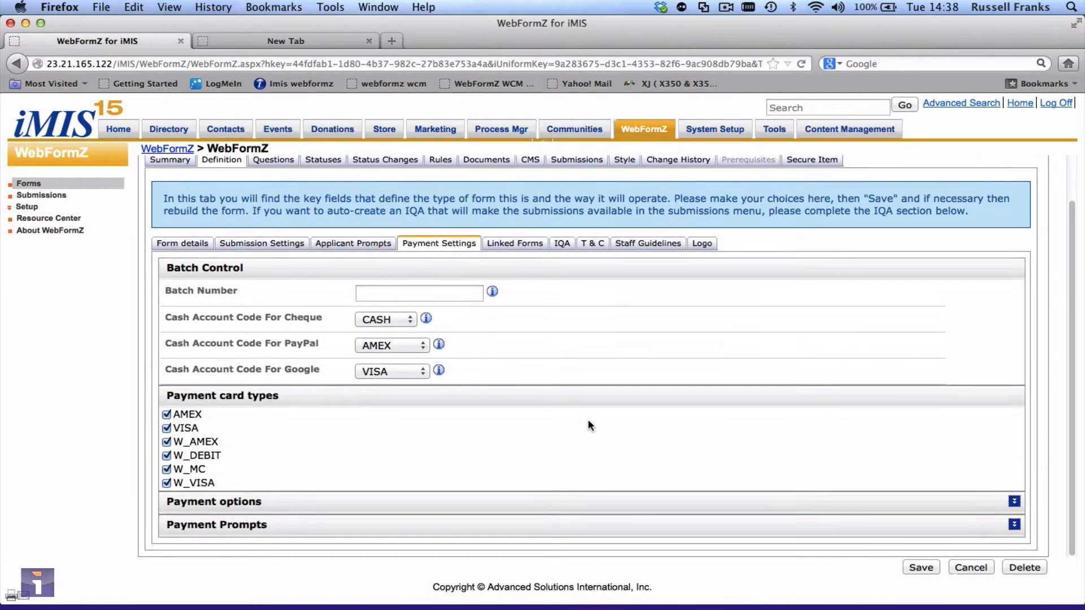
click(1014, 503)
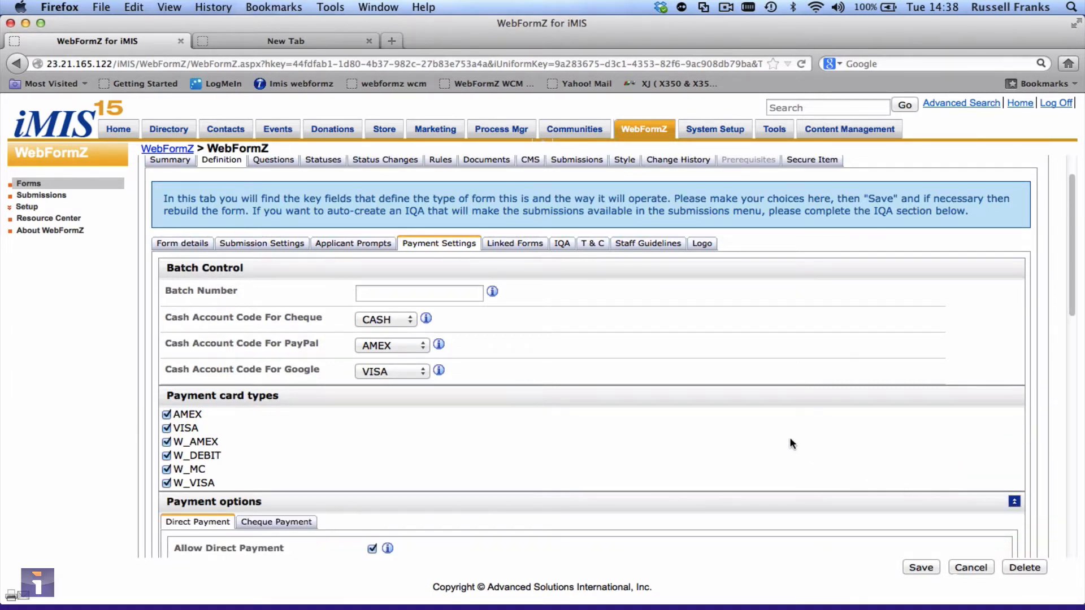
scroll(792, 443, down, 5)
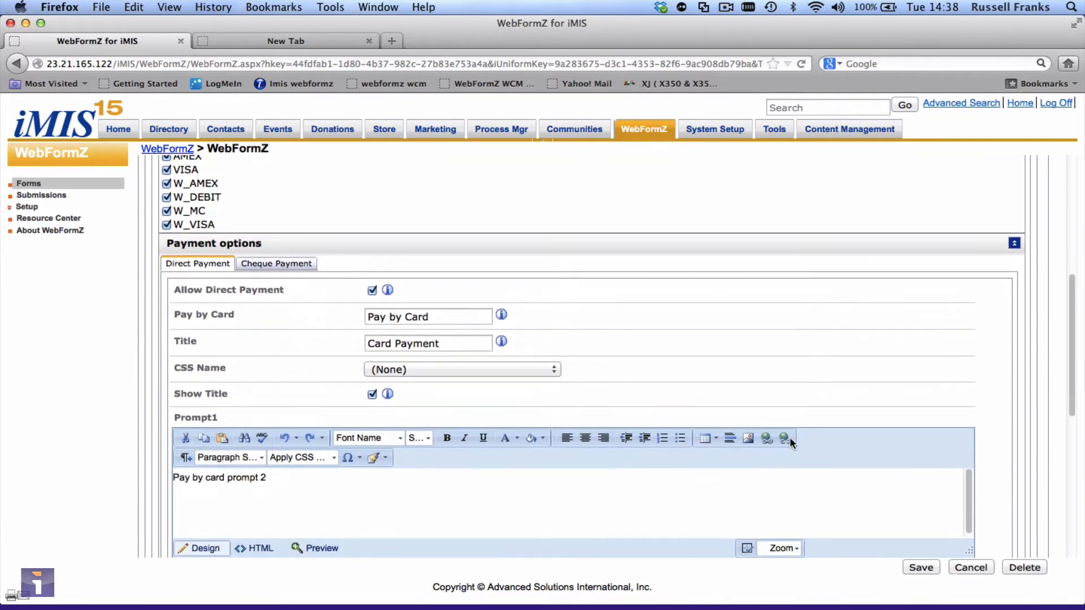
scroll(790, 441, down, 3)
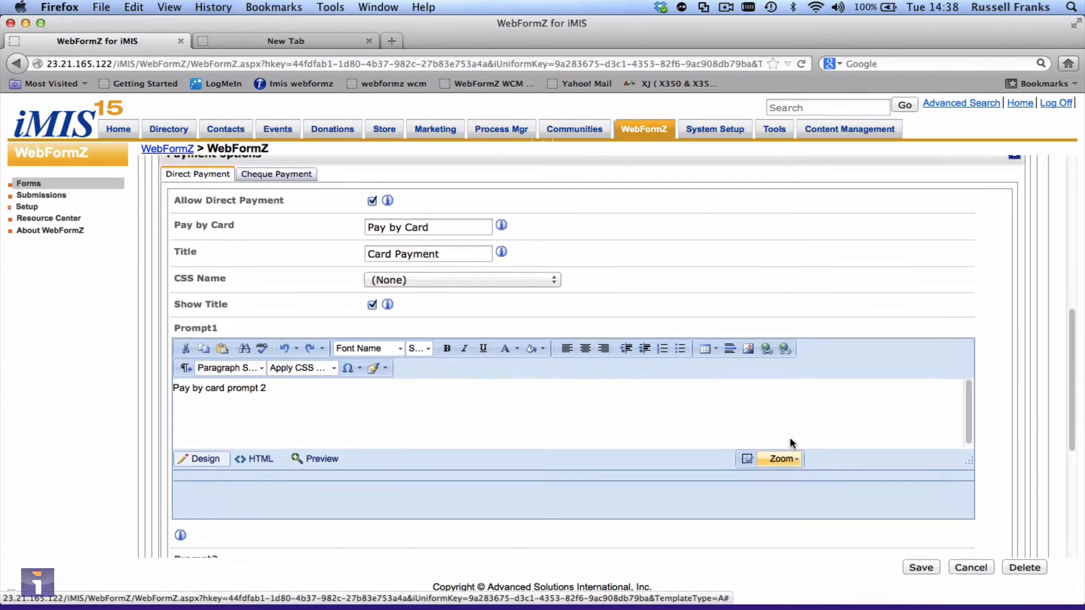
scroll(789, 443, up, 1)
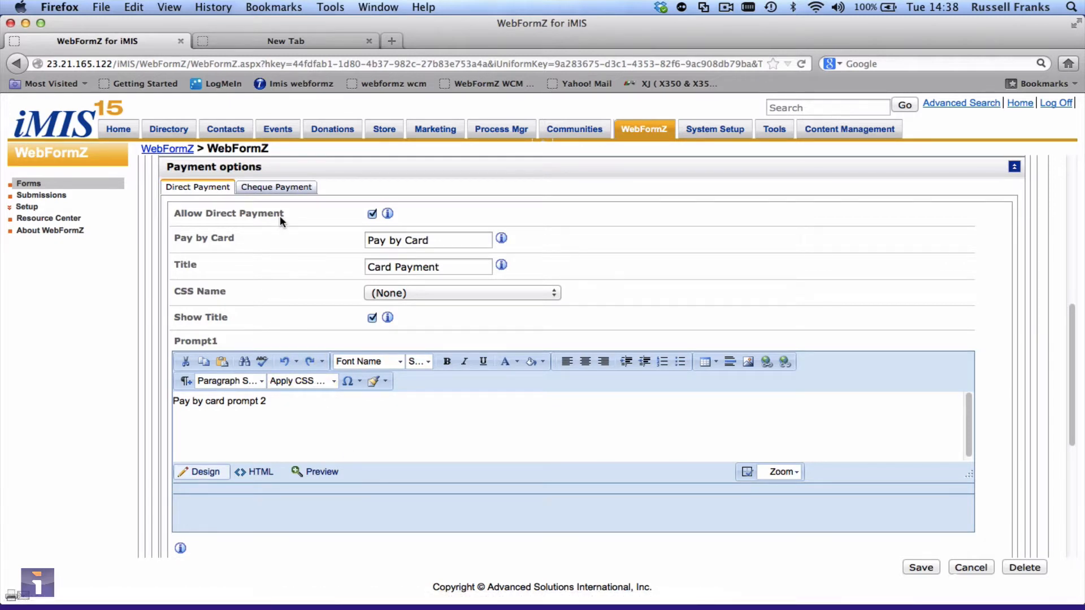
Review the Cheque Payment options and expand Payment Prompts to reveal the 'Payment Page' settings
click(276, 188)
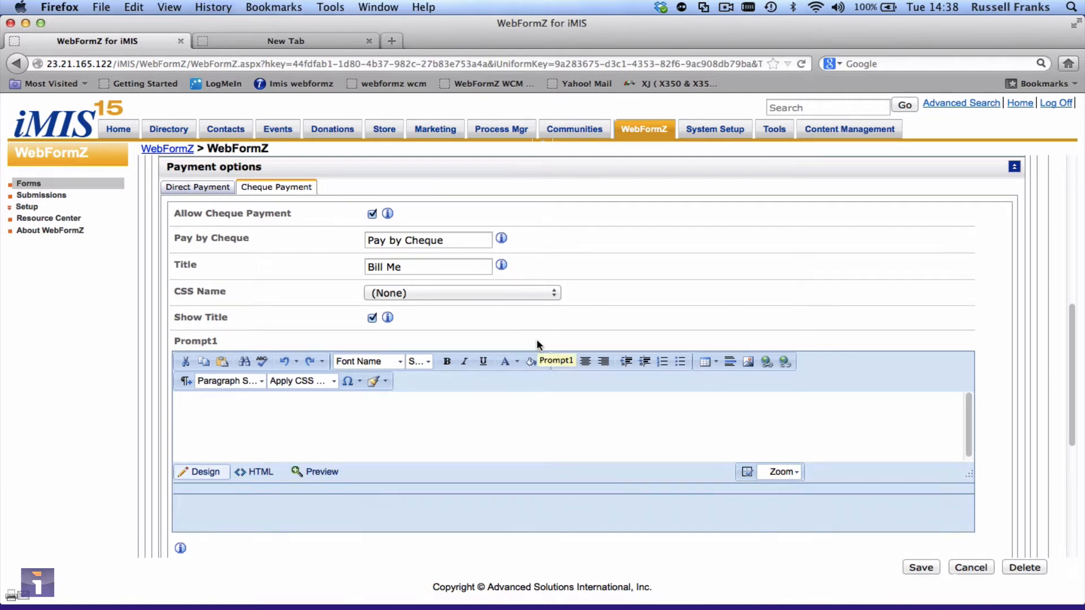
scroll(537, 341, down, 5)
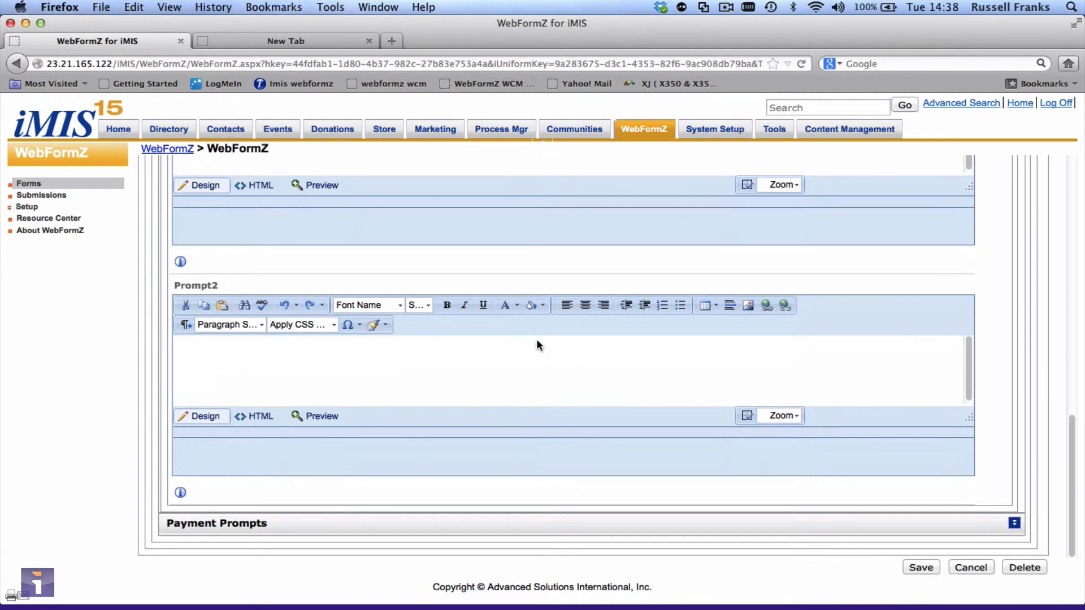
click(1015, 524)
scroll(801, 452, down, 2)
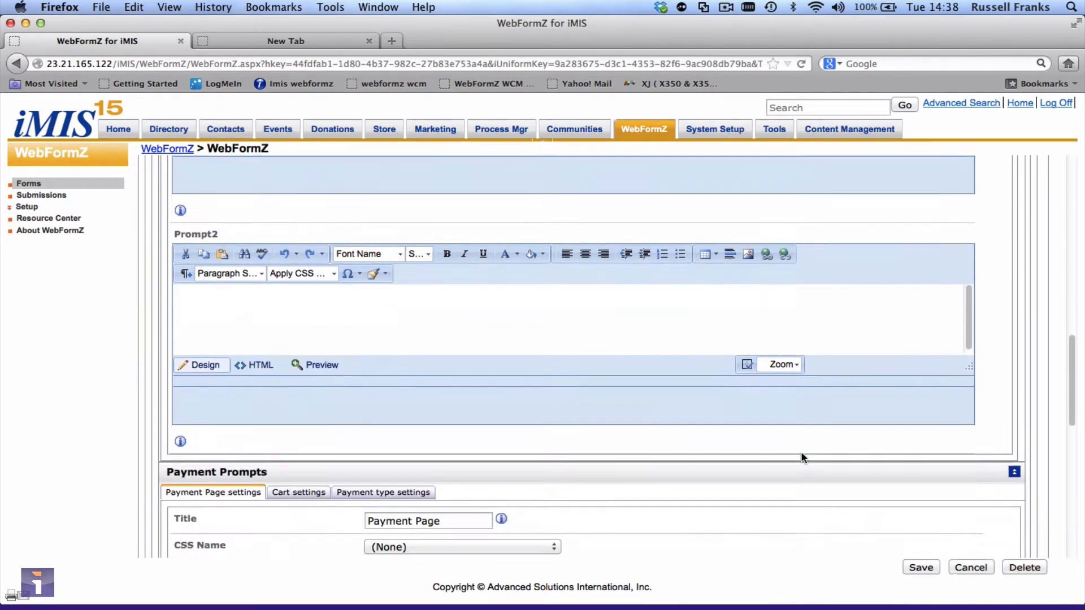
scroll(801, 457, down, 5)
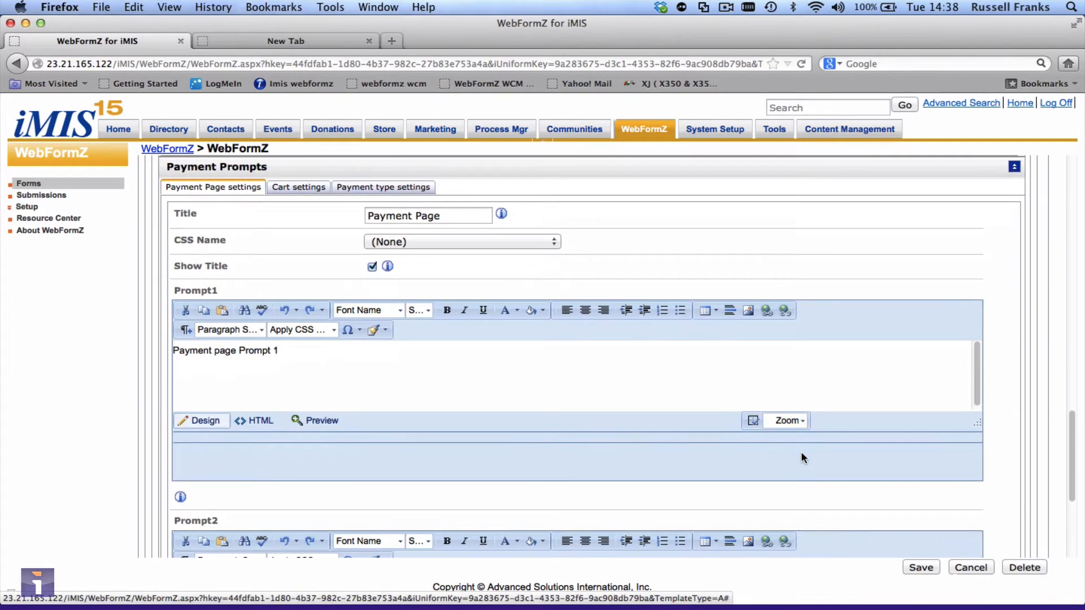
Look through the Cart settings, then the Payment type settings of the payment prompts
click(288, 191)
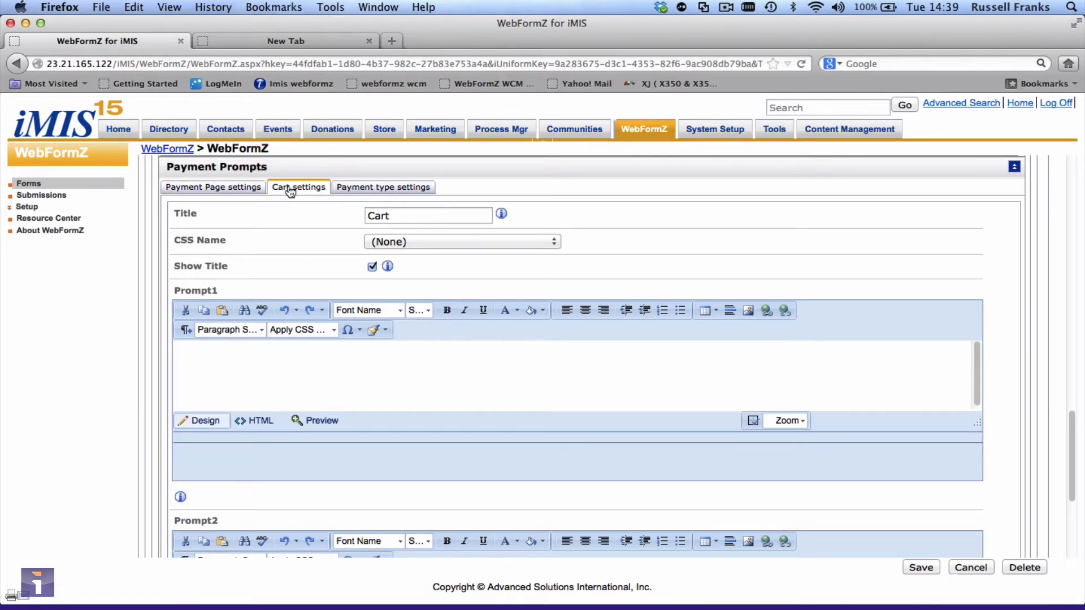
click(402, 192)
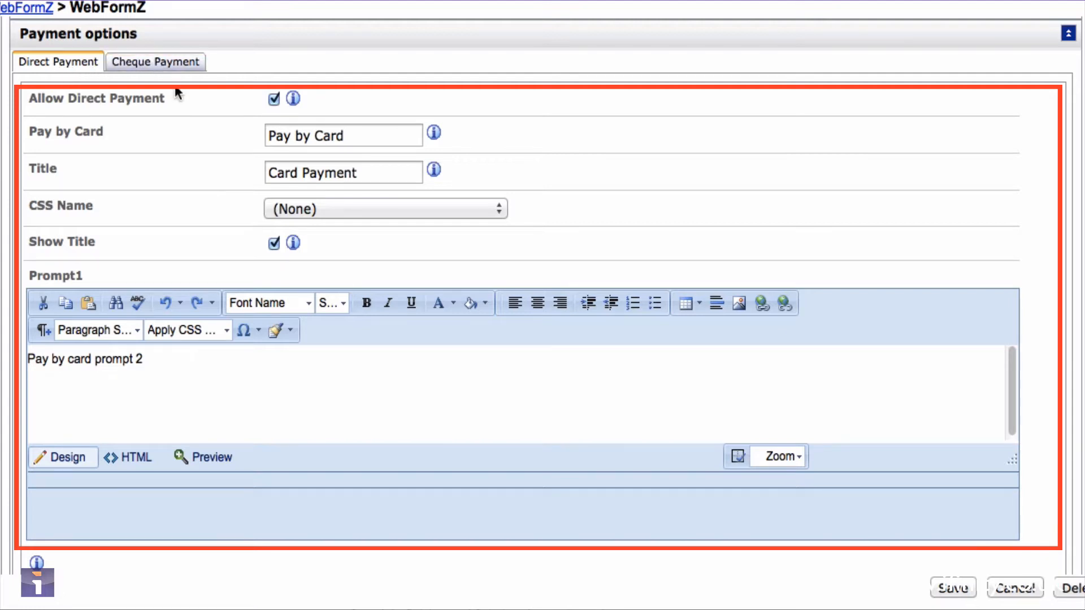
Leave the card payment CSS Name at (None) and switch to the Cheque Payment options
click(373, 211)
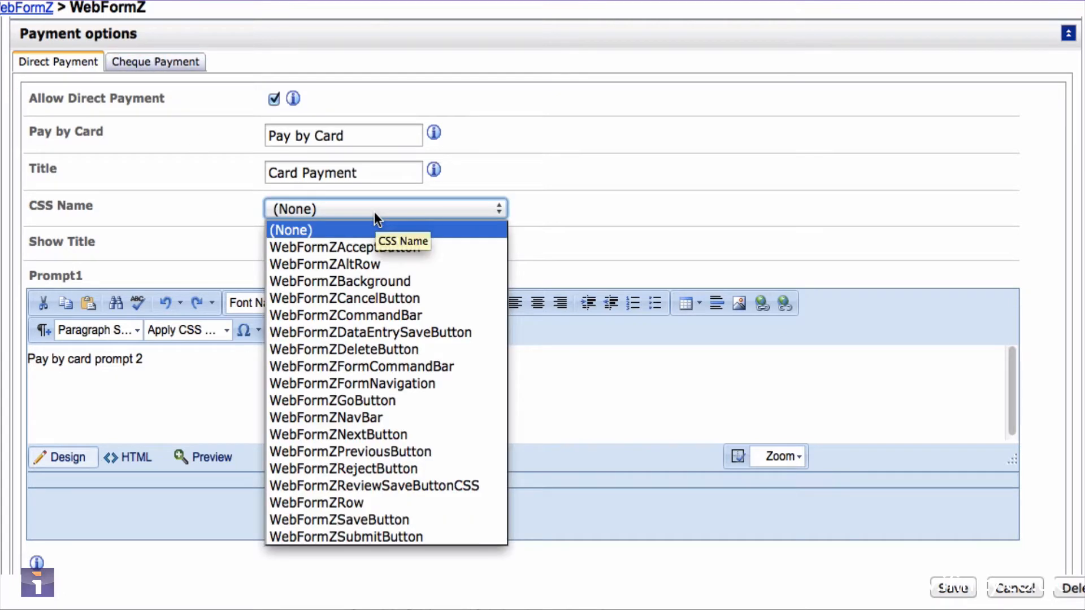
click(373, 212)
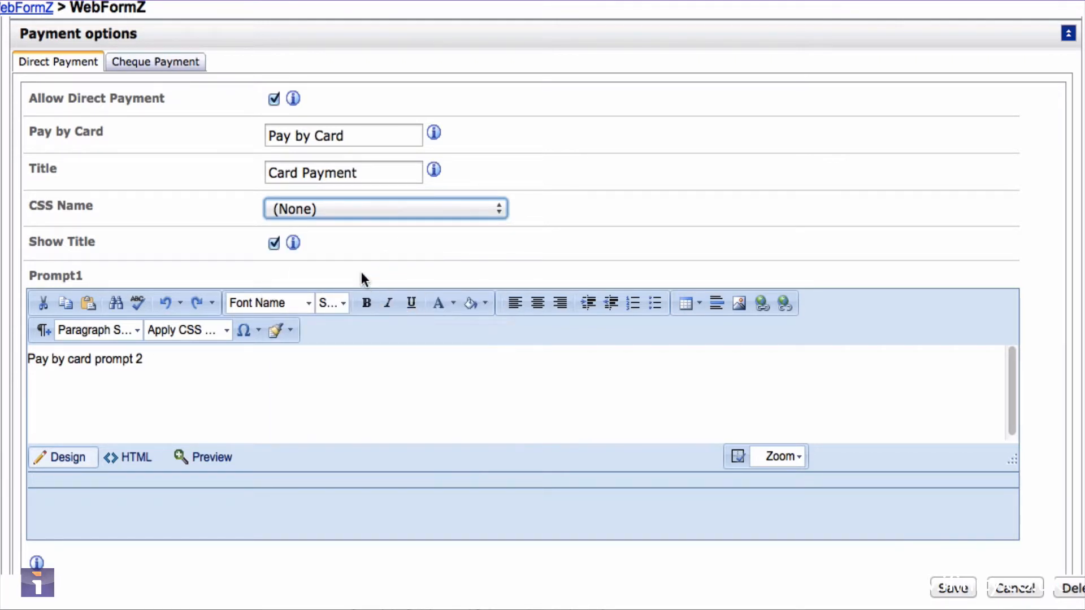
scroll(365, 279, down, 6)
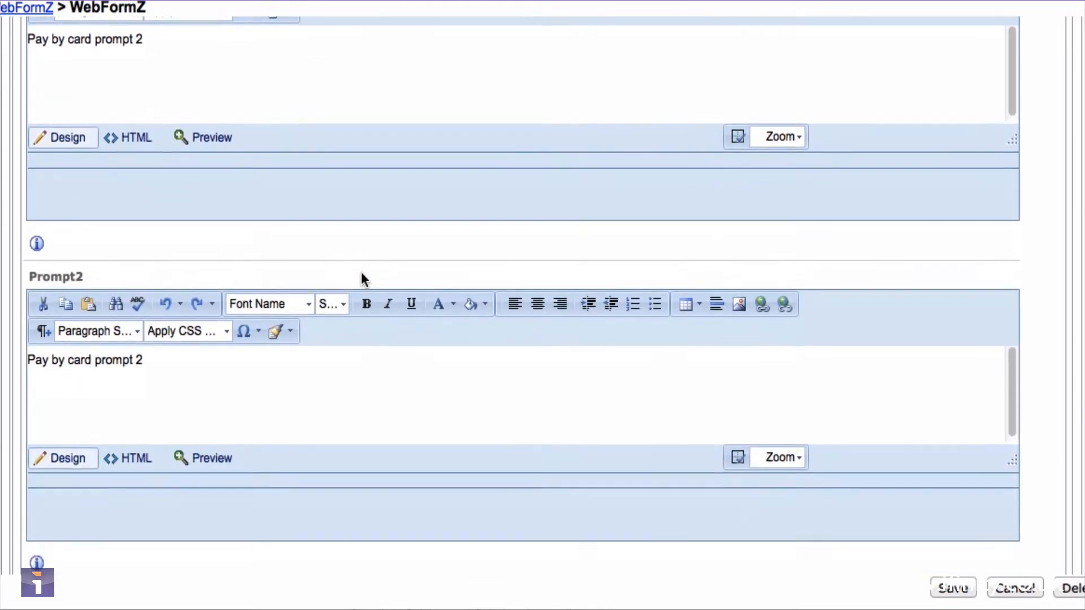
scroll(361, 273, down, 2)
scroll(362, 273, up, 1)
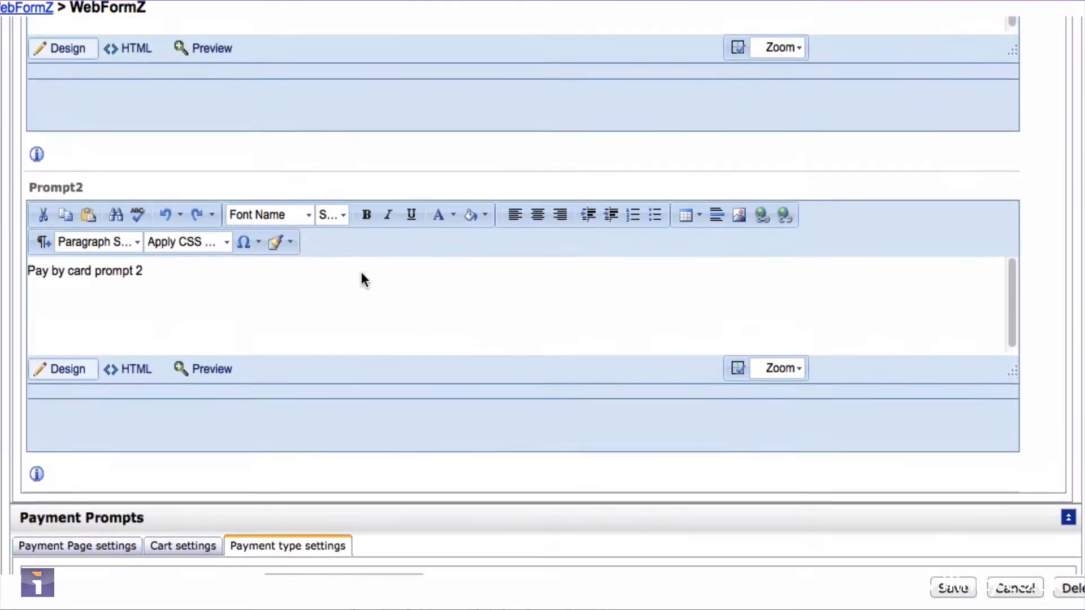
scroll(362, 273, up, 4)
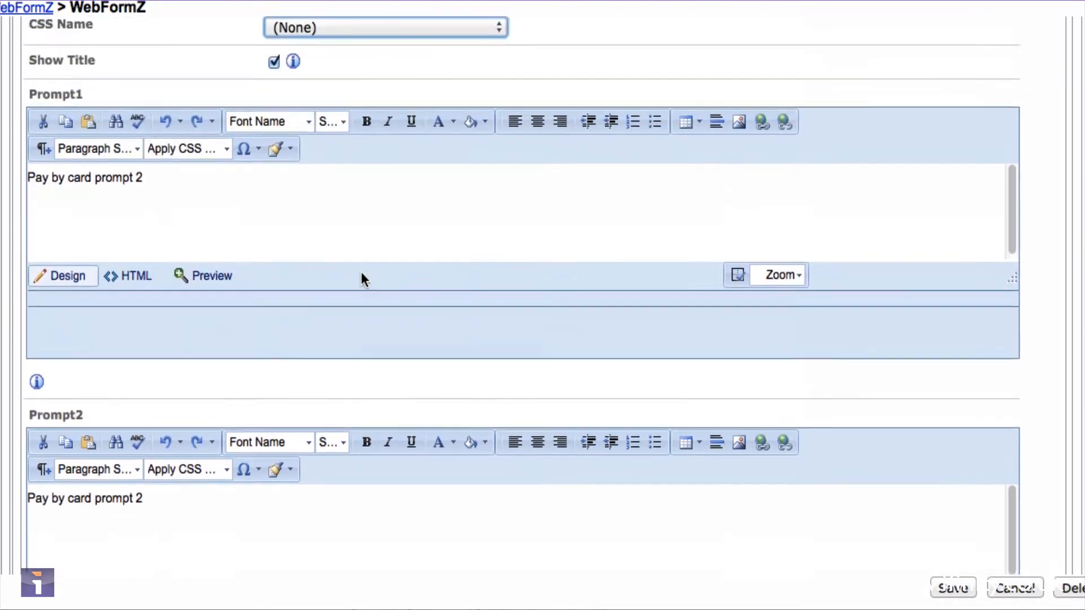
scroll(361, 273, up, 4)
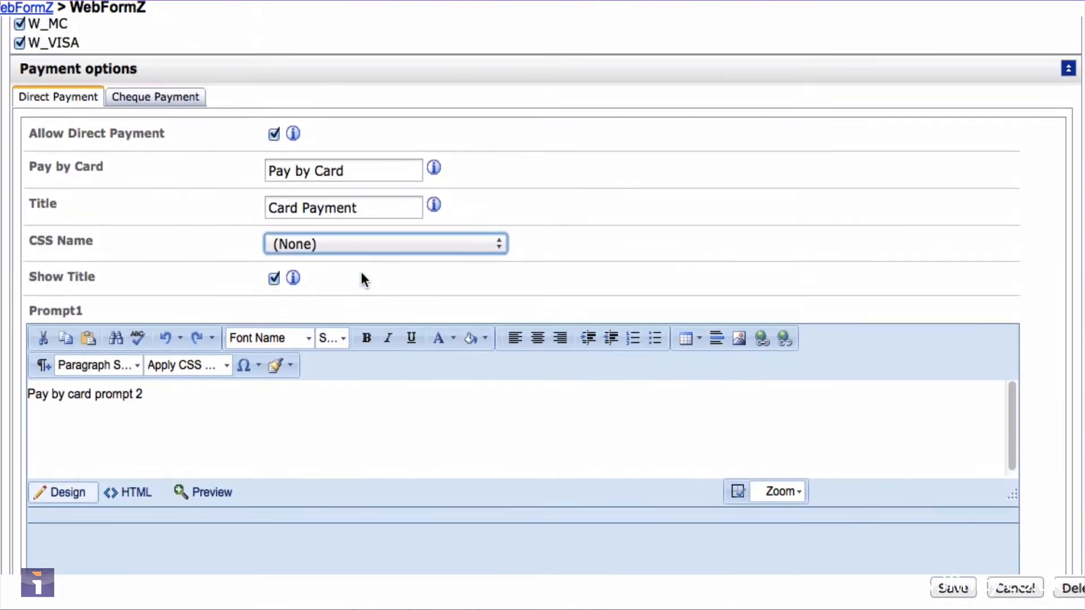
scroll(362, 273, down, 1)
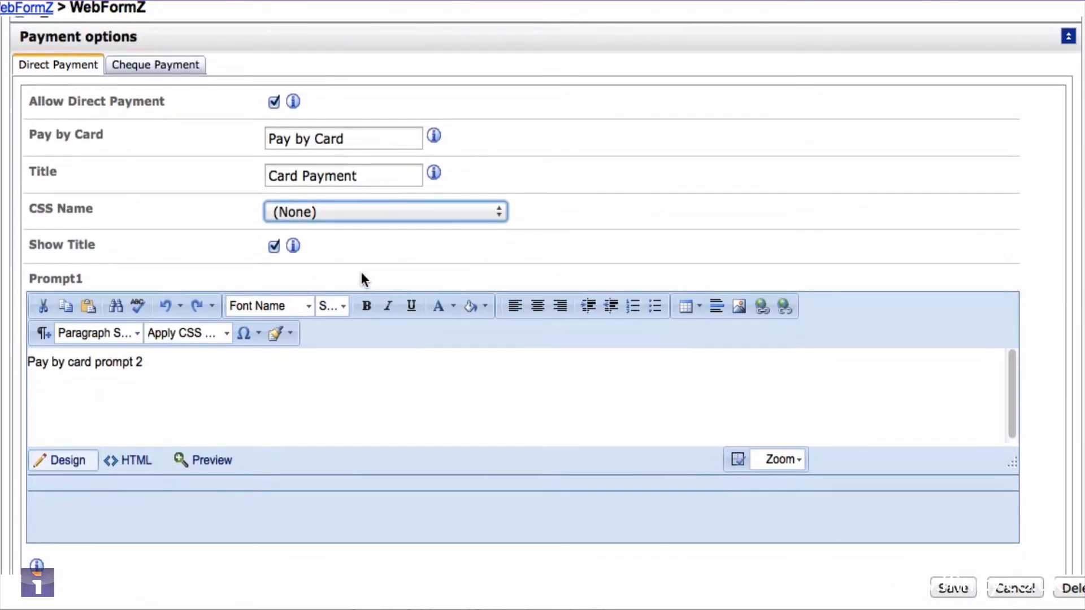
click(171, 72)
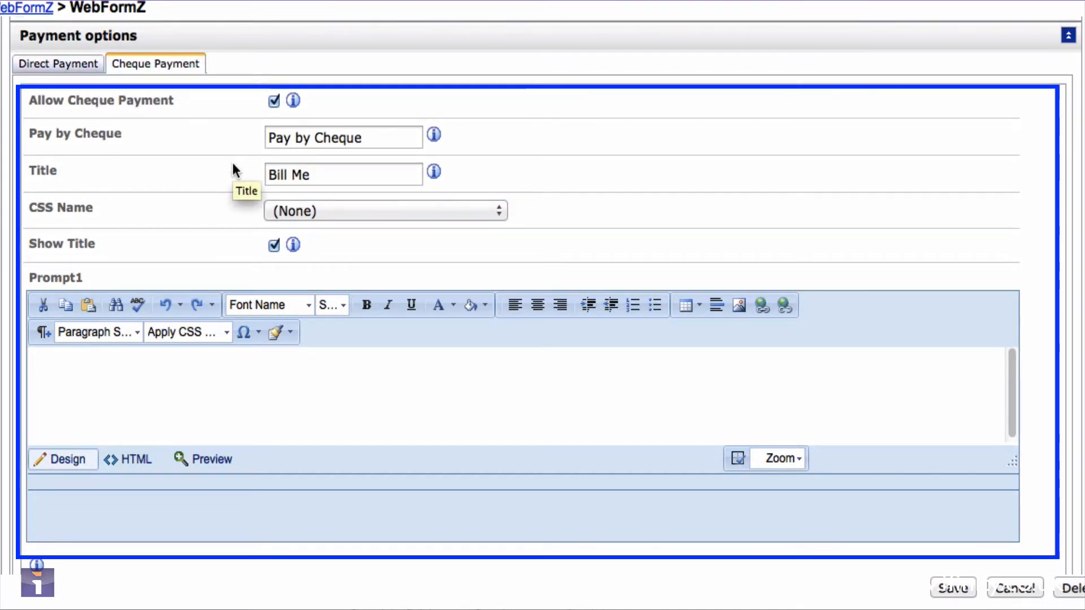
Scroll through the cheque payment prompts (Pay by Cheque, Bill Me) to review them
scroll(232, 163, down, 1)
scroll(232, 162, down, 3)
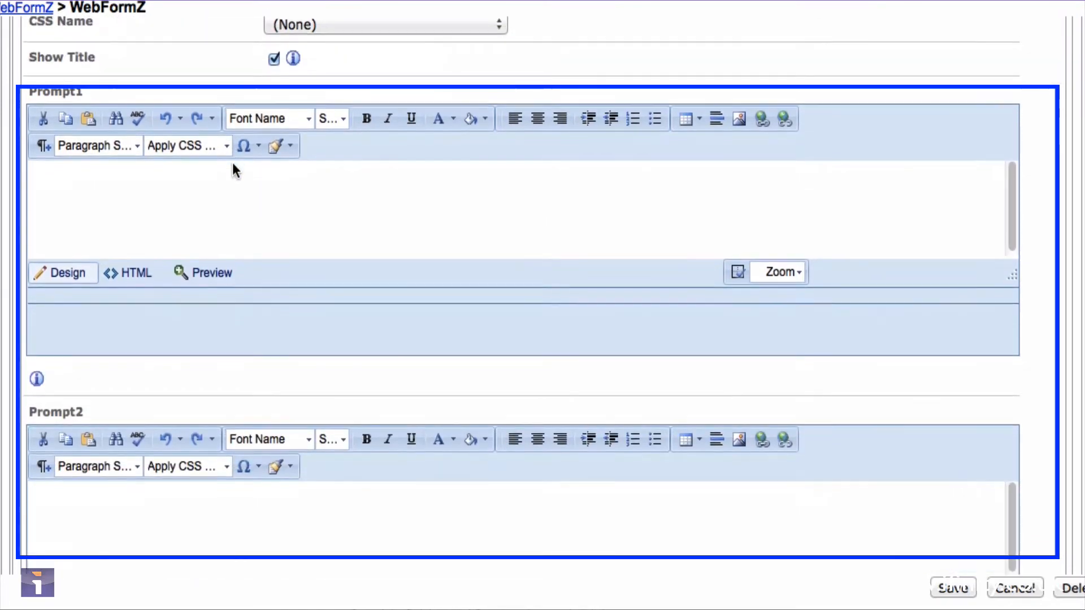
scroll(232, 161, down, 3)
scroll(232, 165, down, 2)
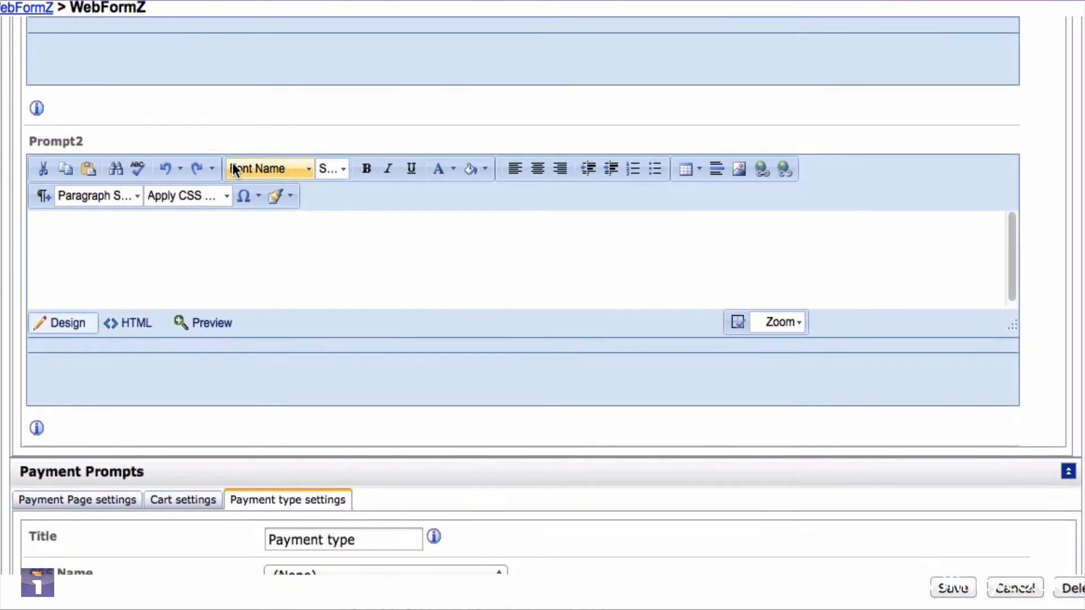
scroll(232, 165, up, 4)
scroll(233, 171, up, 3)
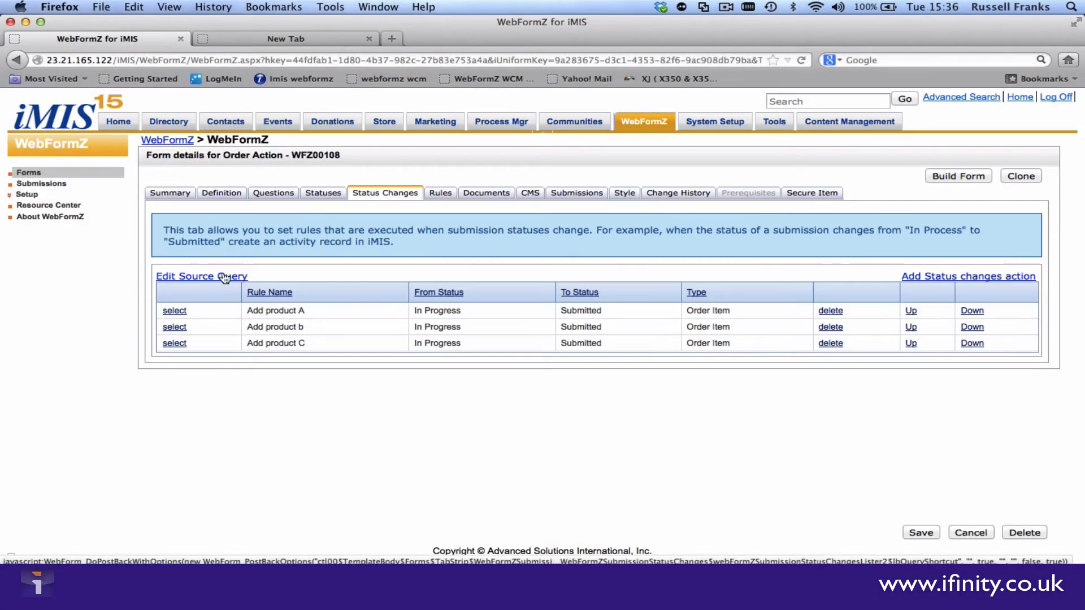
Check the Statuses list, then open the Add product A rule (FRGOLFBALL, quantity 12, amount 5.56)
click(316, 194)
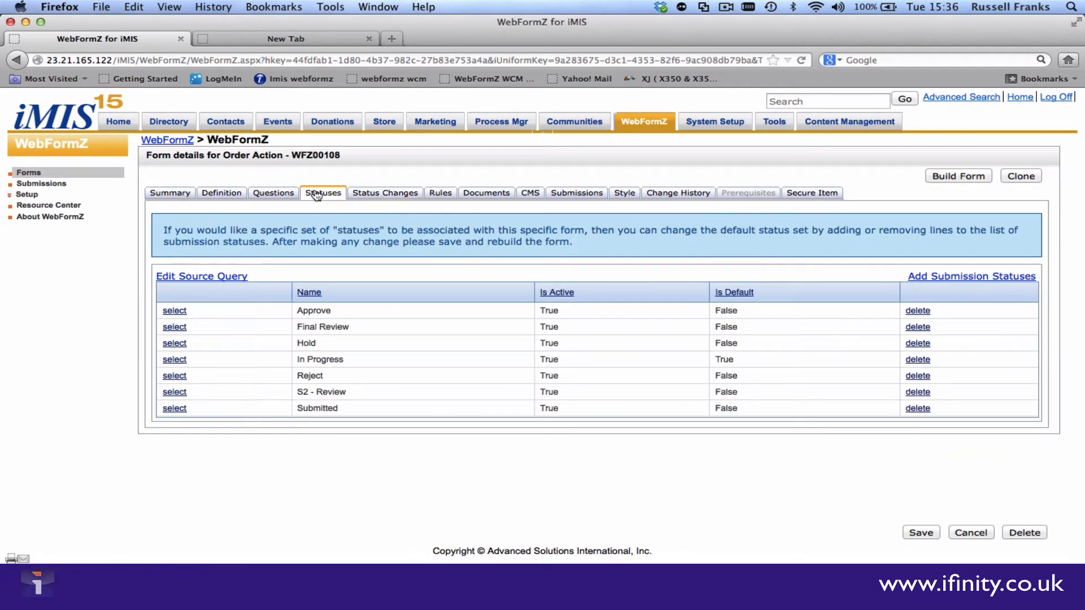
click(374, 195)
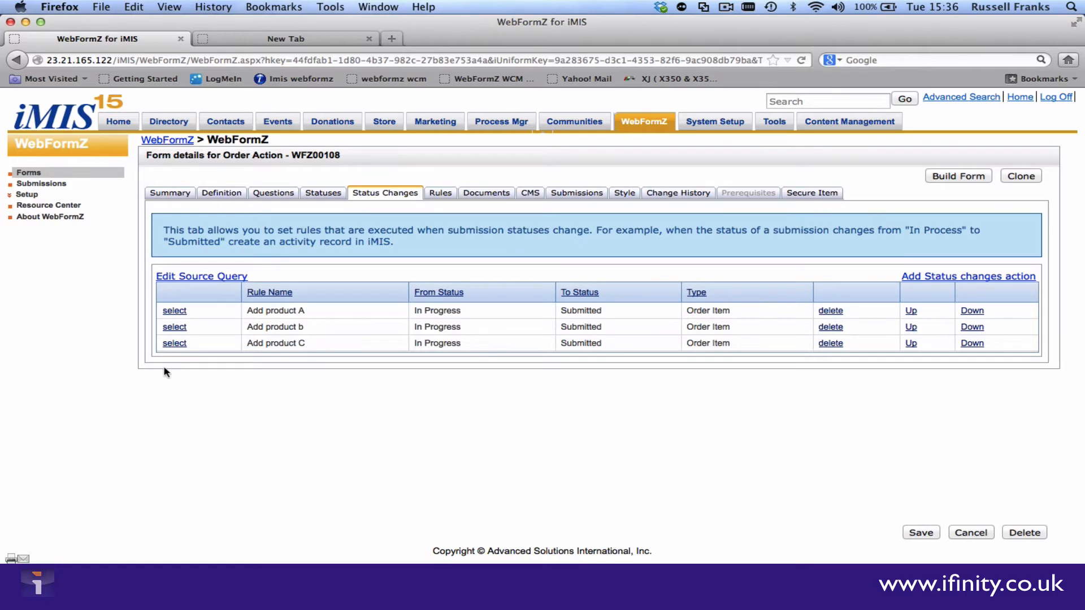
click(175, 312)
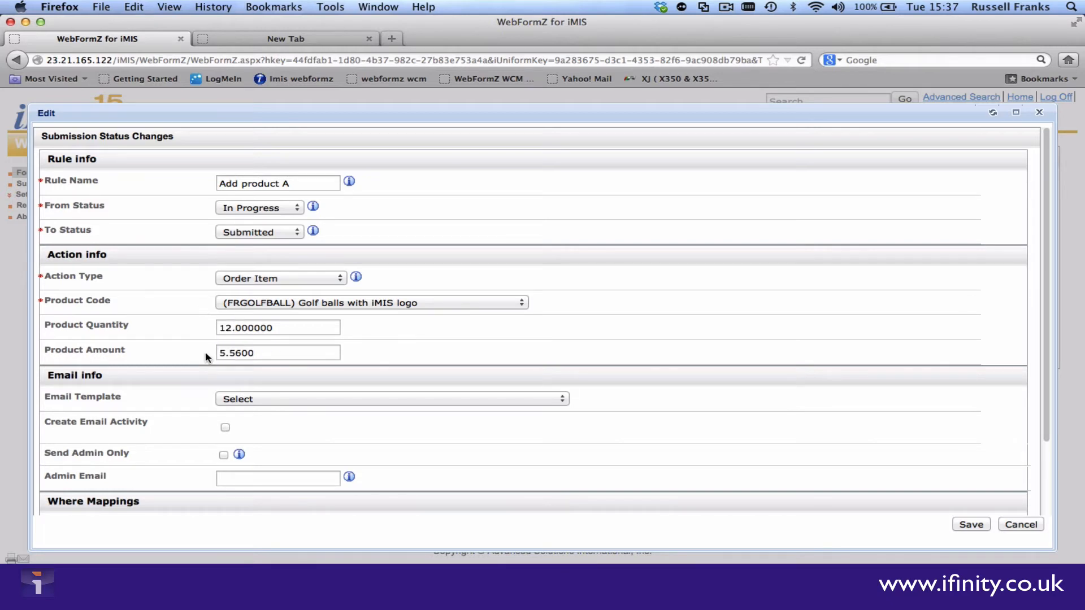
scroll(206, 357, down, 3)
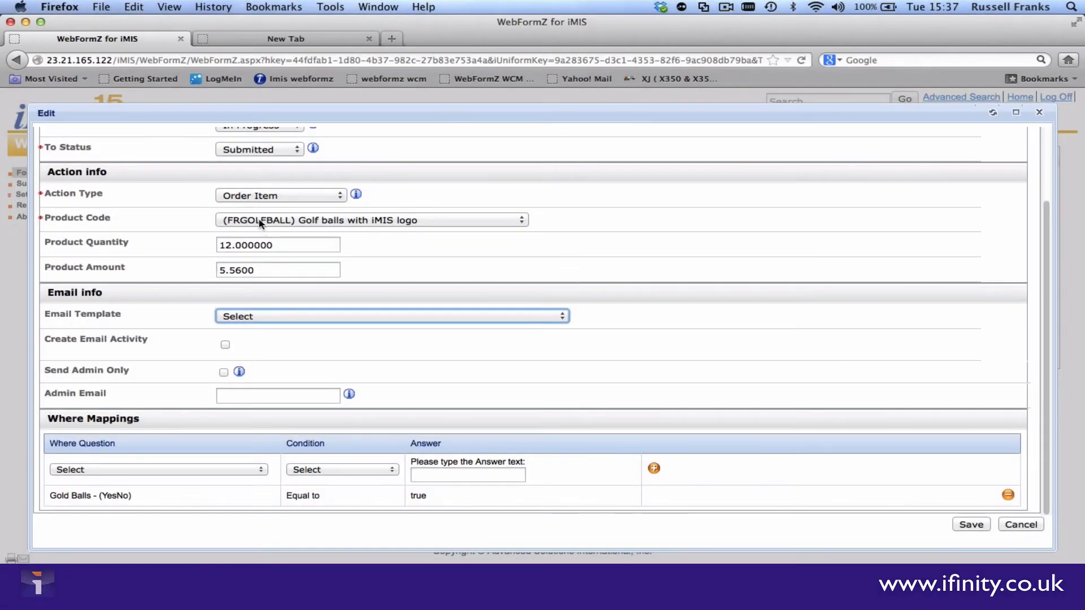
click(260, 220)
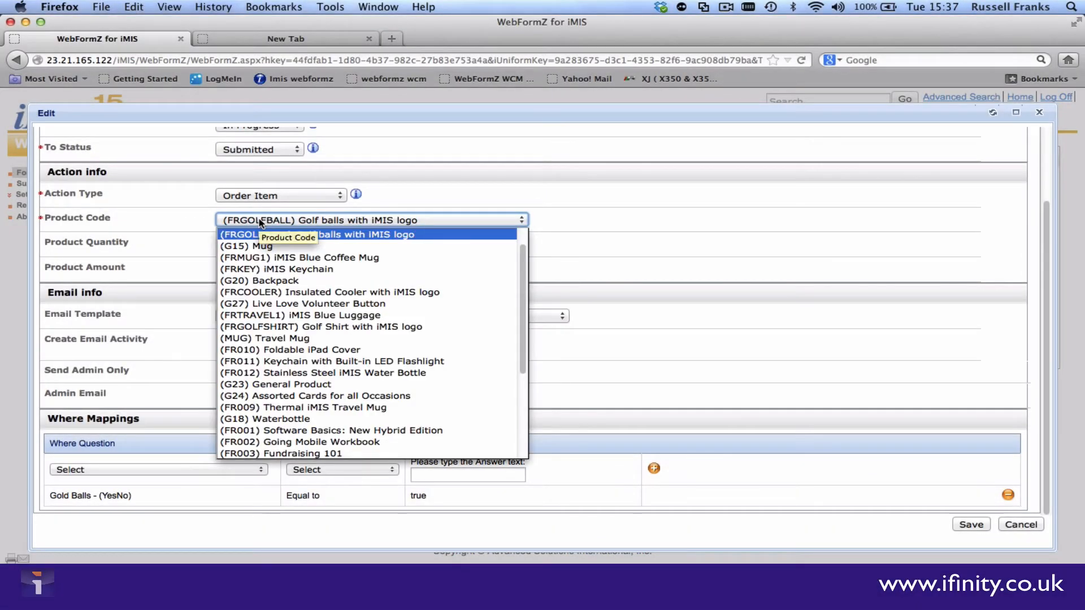
click(261, 221)
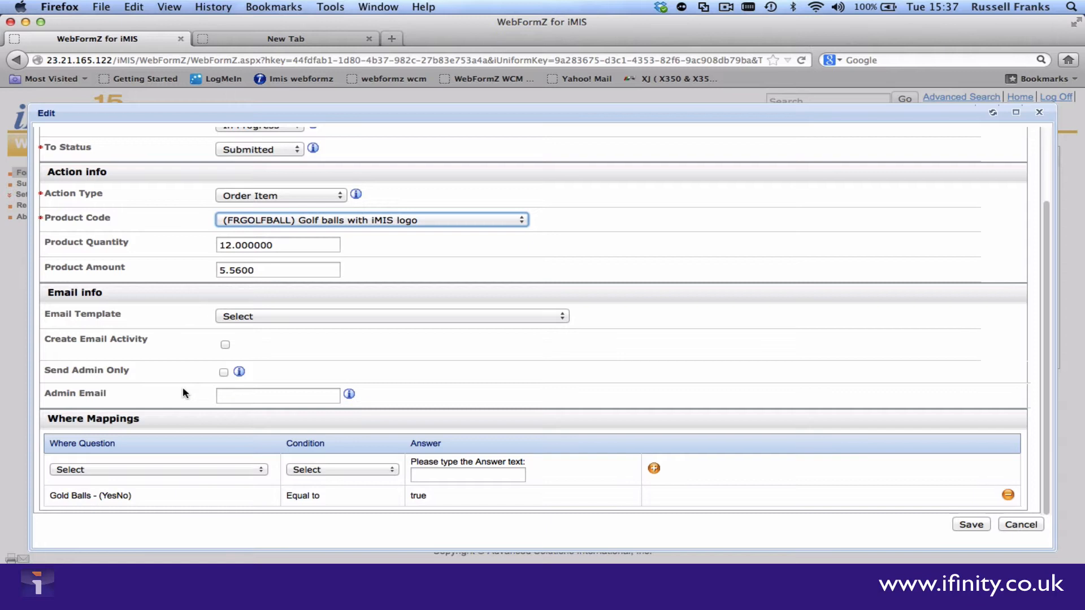
click(213, 470)
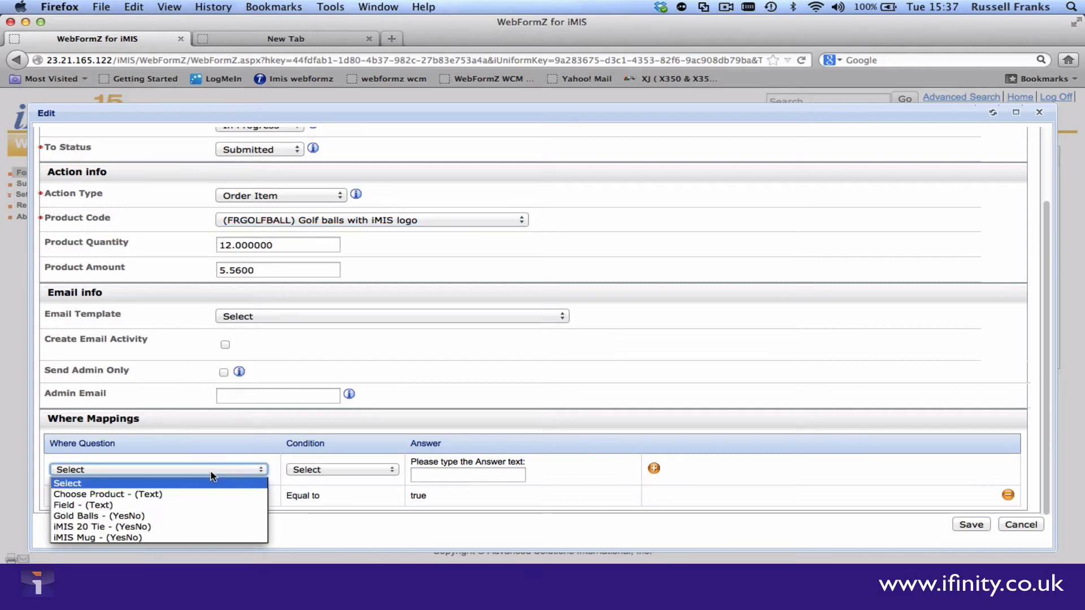
click(211, 473)
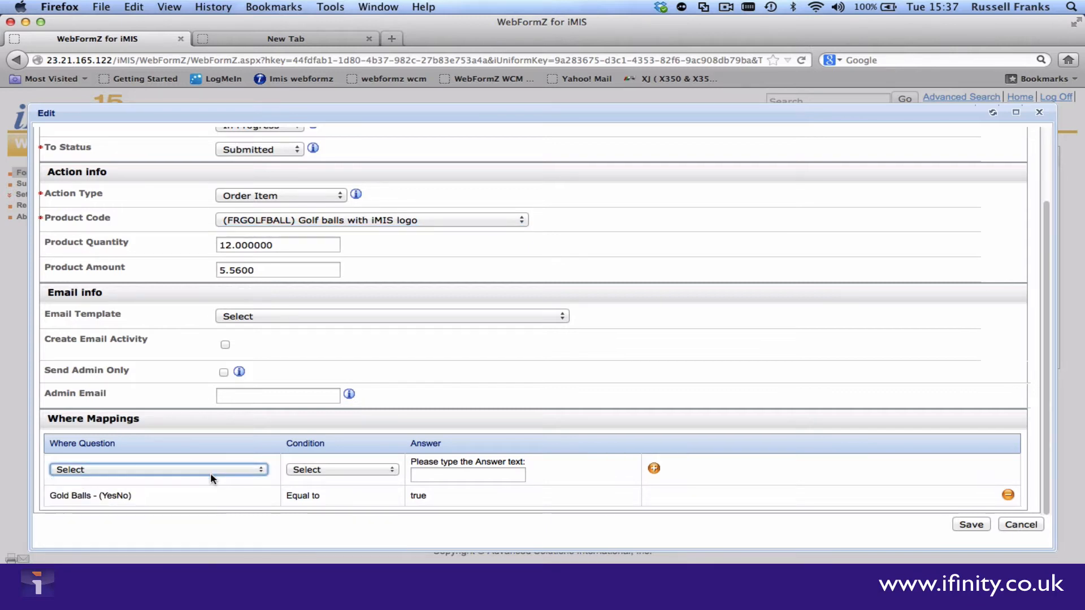
click(312, 473)
click(311, 474)
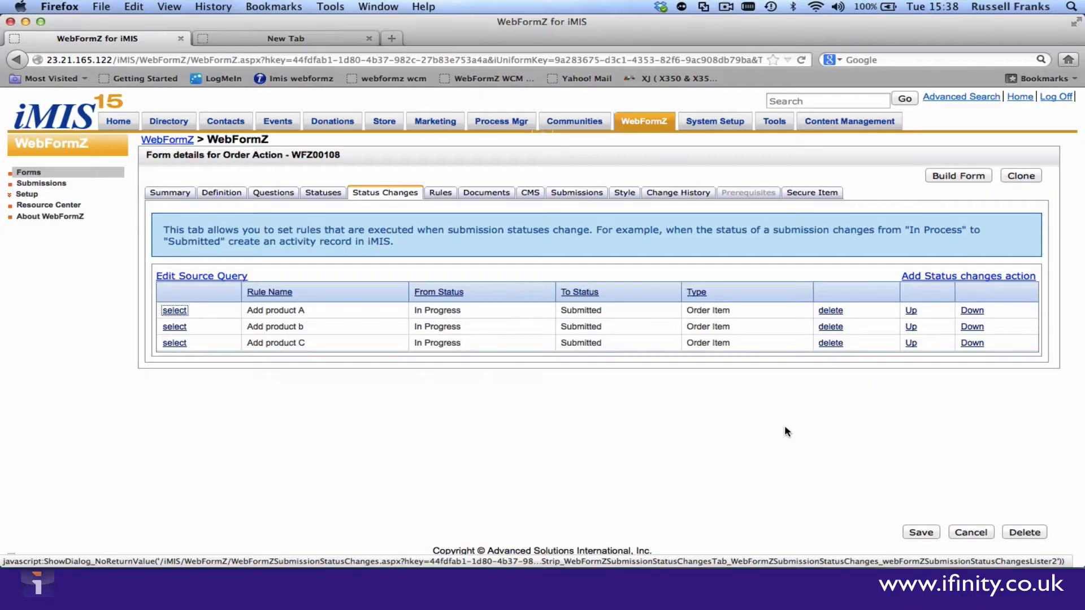
Add a new rule named 'Charge Dues' running from In Progress to Submitted
click(915, 276)
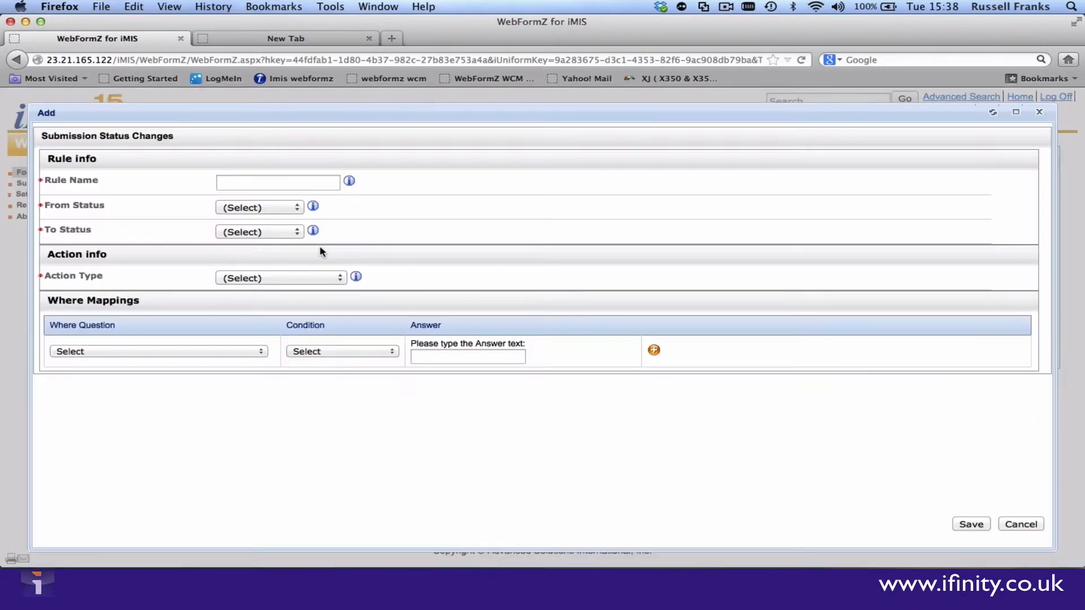
click(282, 181)
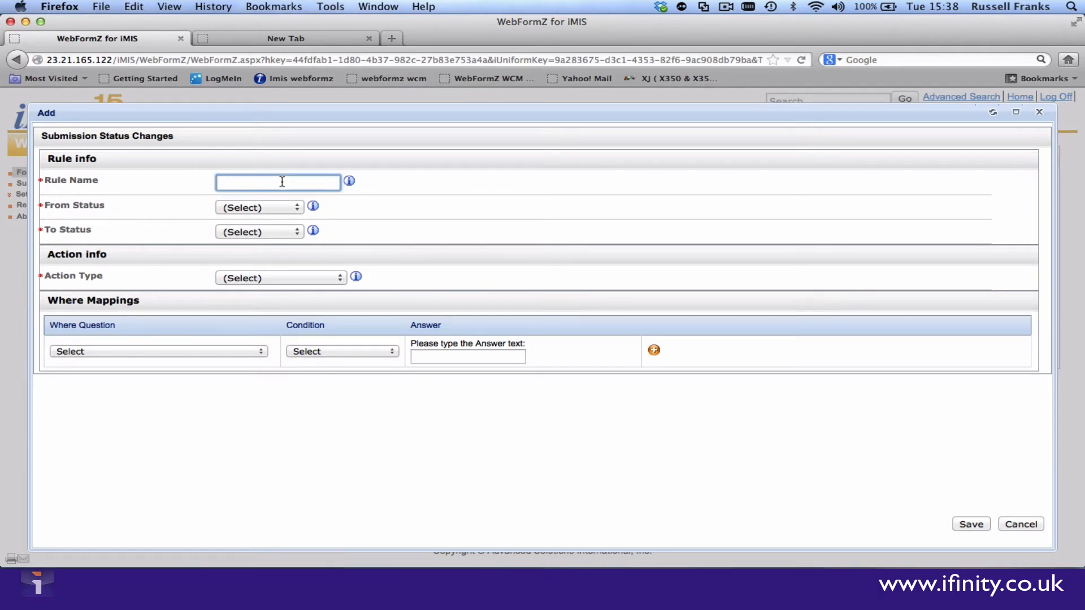
text(Charge Dues)
click(285, 207)
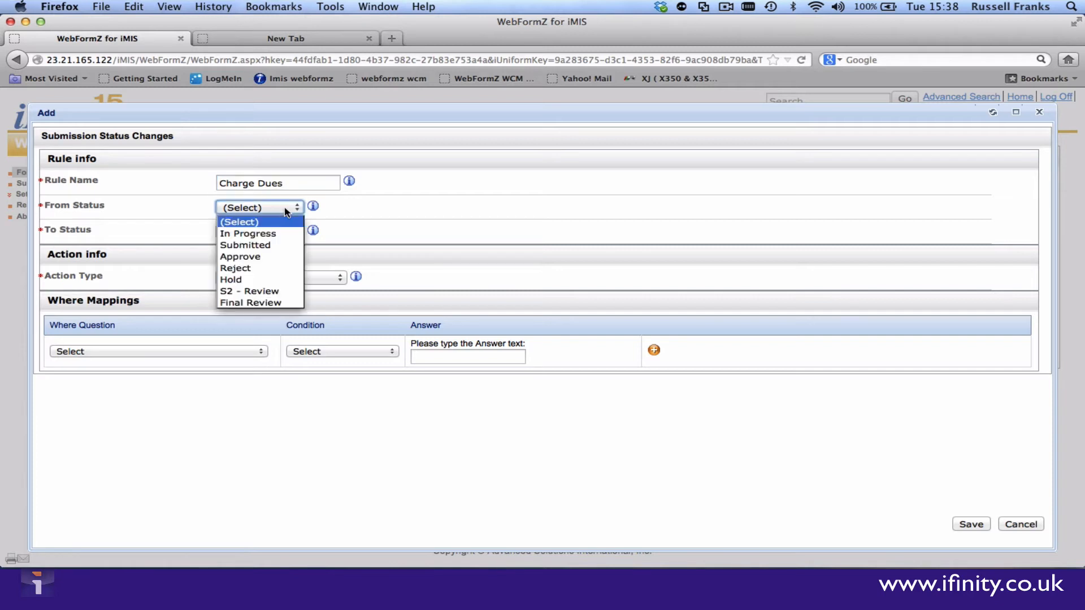
click(285, 232)
click(285, 232)
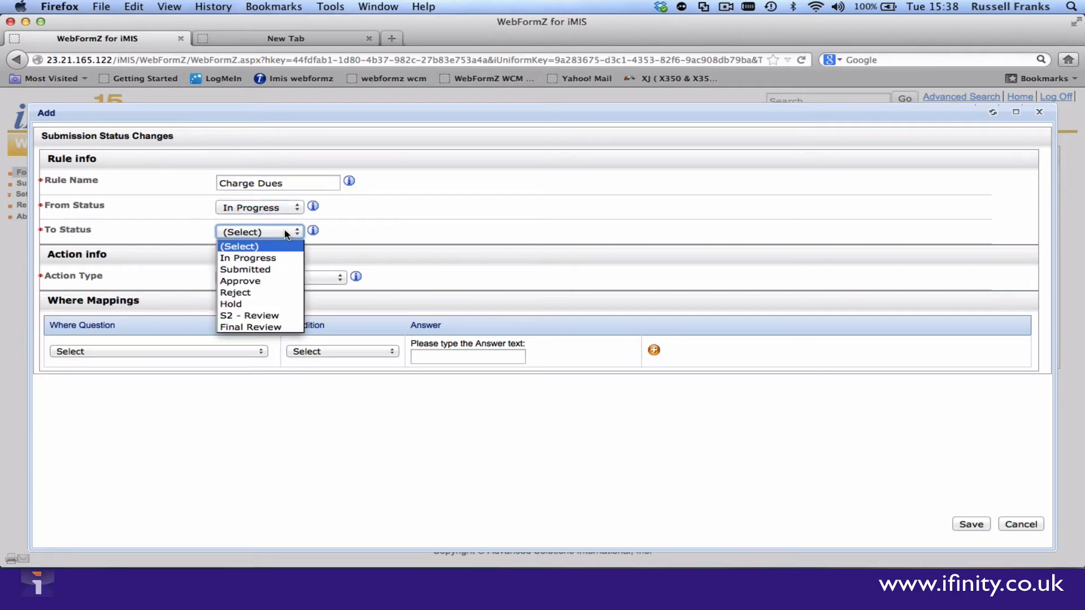
click(289, 270)
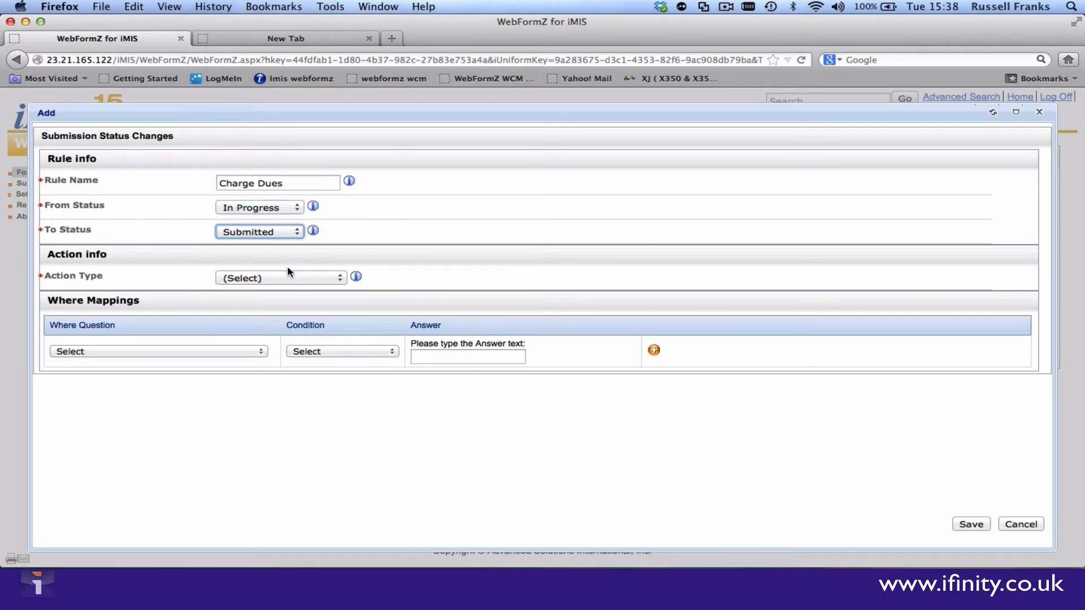
click(289, 278)
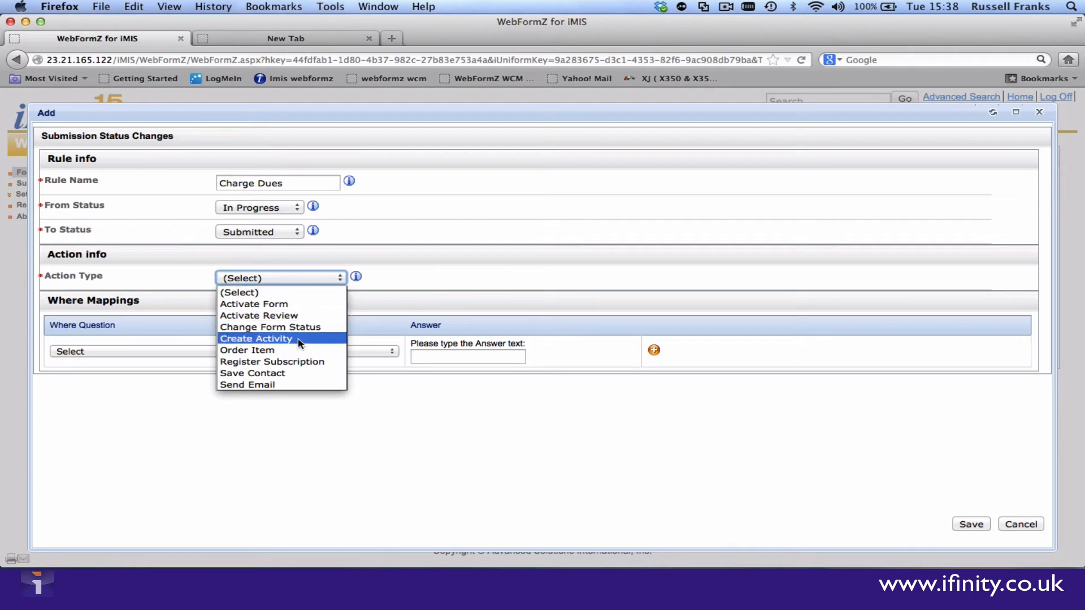
Set the action to Register Subscription for an (IND-1ST) Annual Individual Membership at 50
click(299, 362)
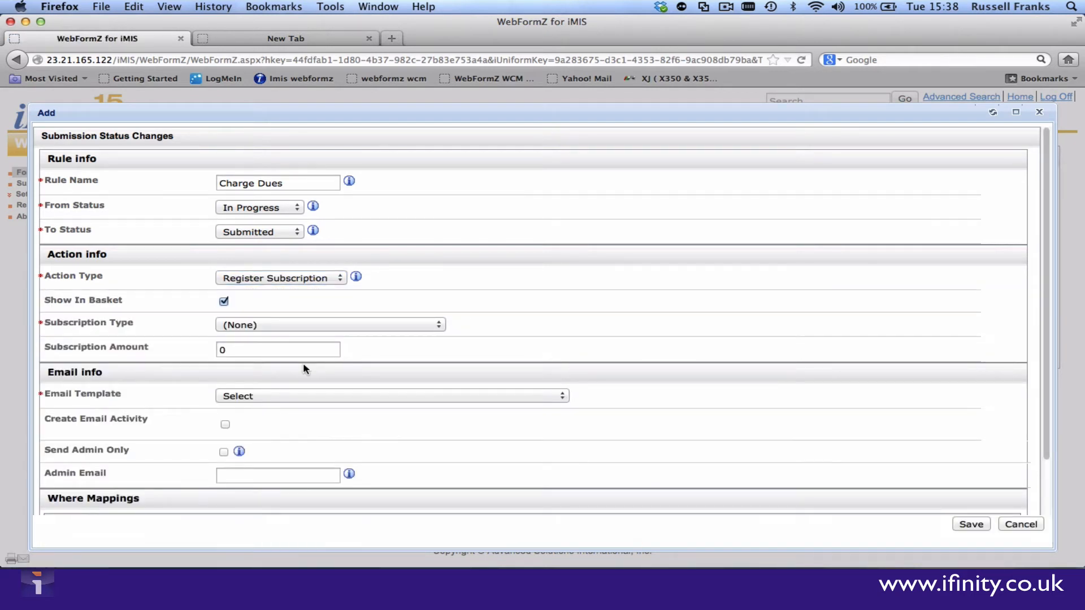
click(239, 326)
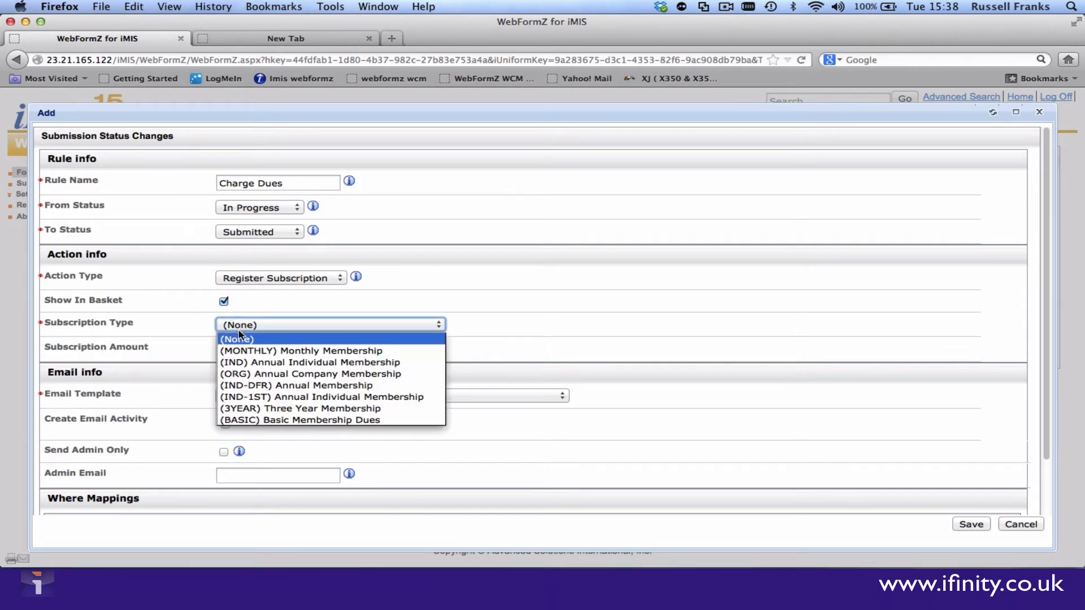
click(258, 399)
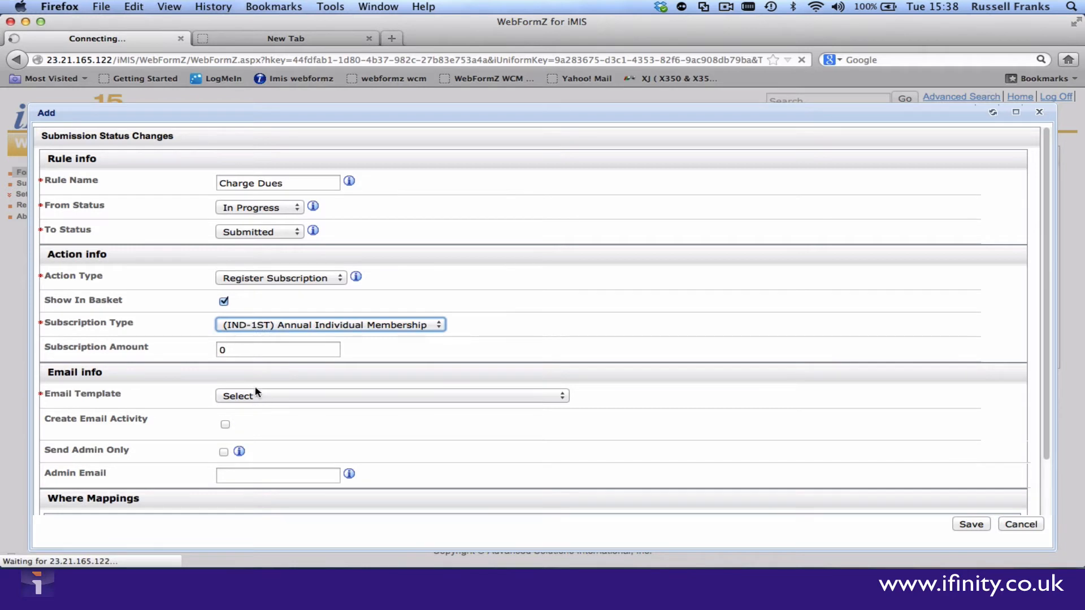
click(244, 350)
text(50)
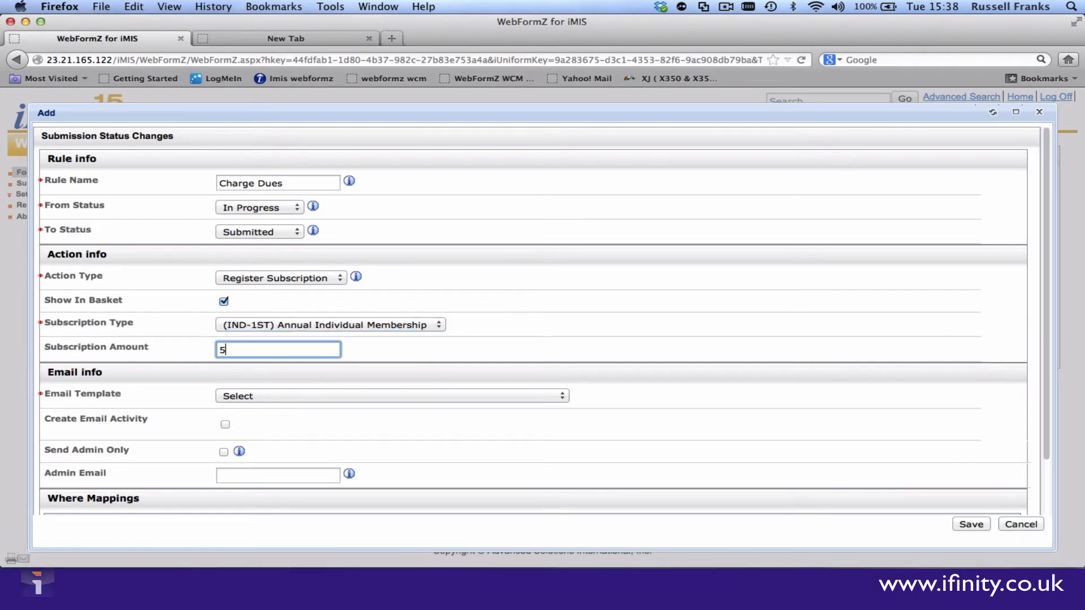
Choose the submission-processed email template and enable Create Email Activity
click(262, 395)
click(271, 420)
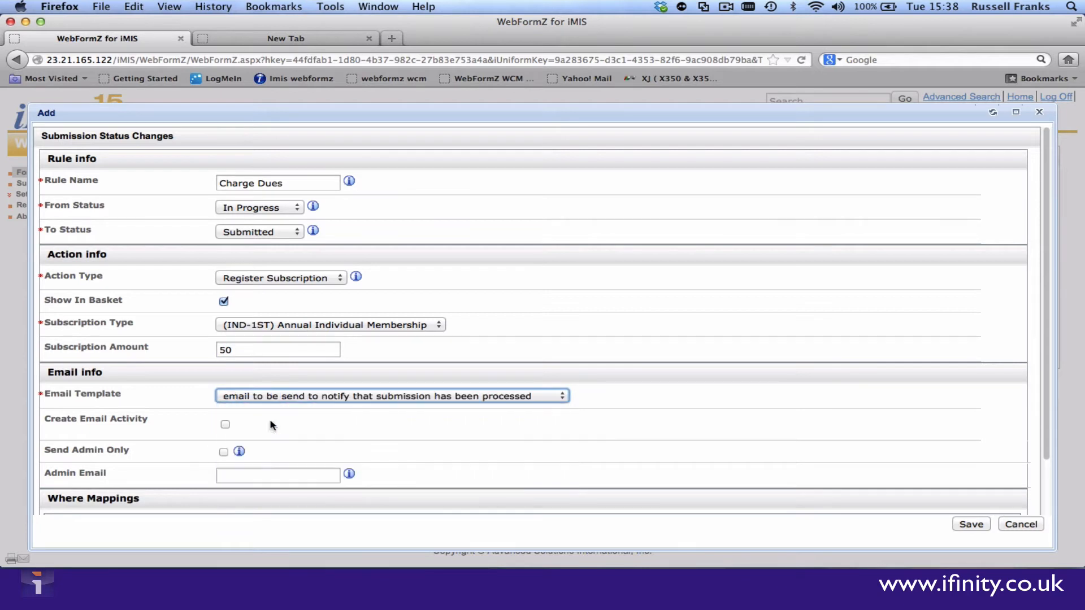
click(225, 425)
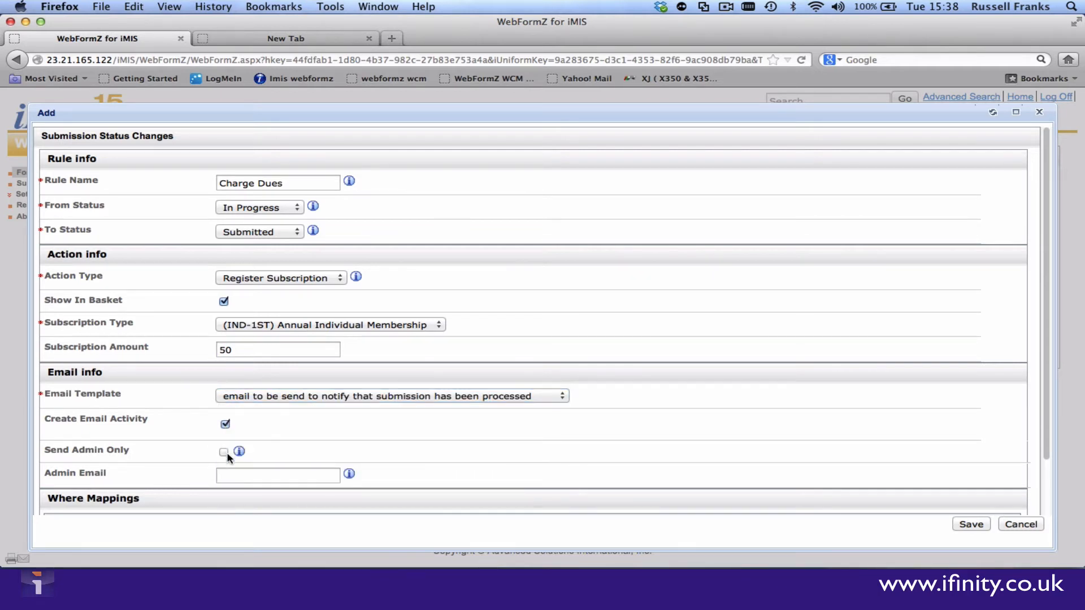
scroll(232, 479, down, 3)
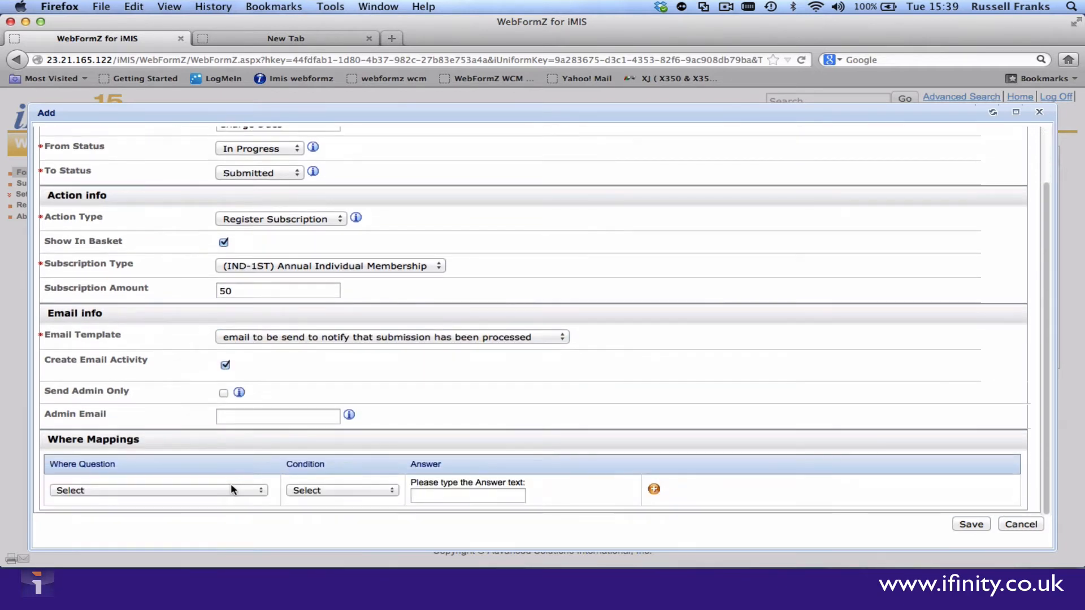
Add a where mapping Field (Text) Equal to 123, then save the Charge Dues rule
click(231, 489)
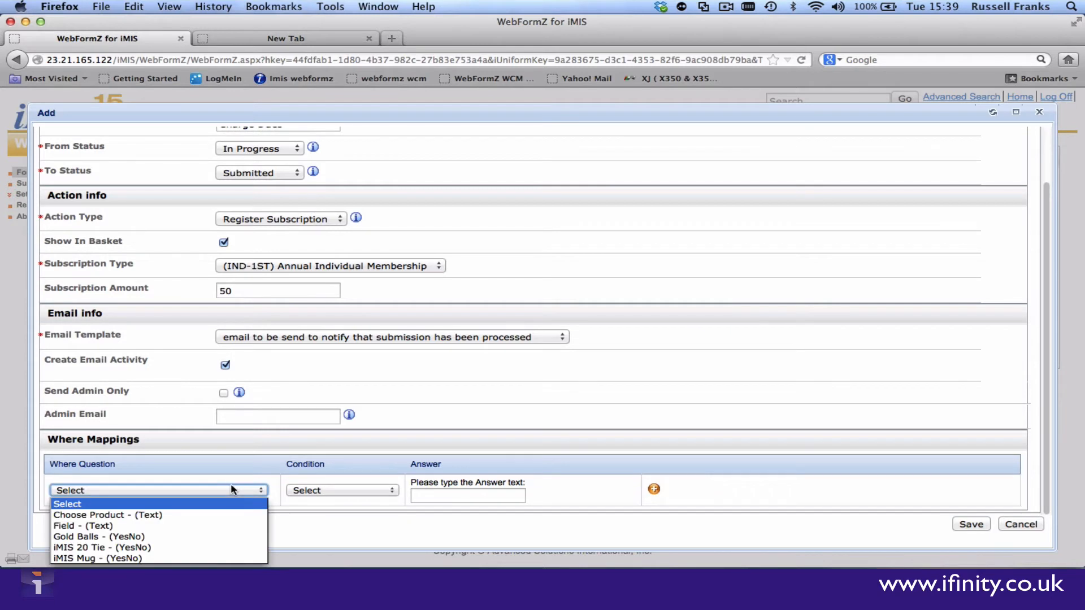
click(230, 525)
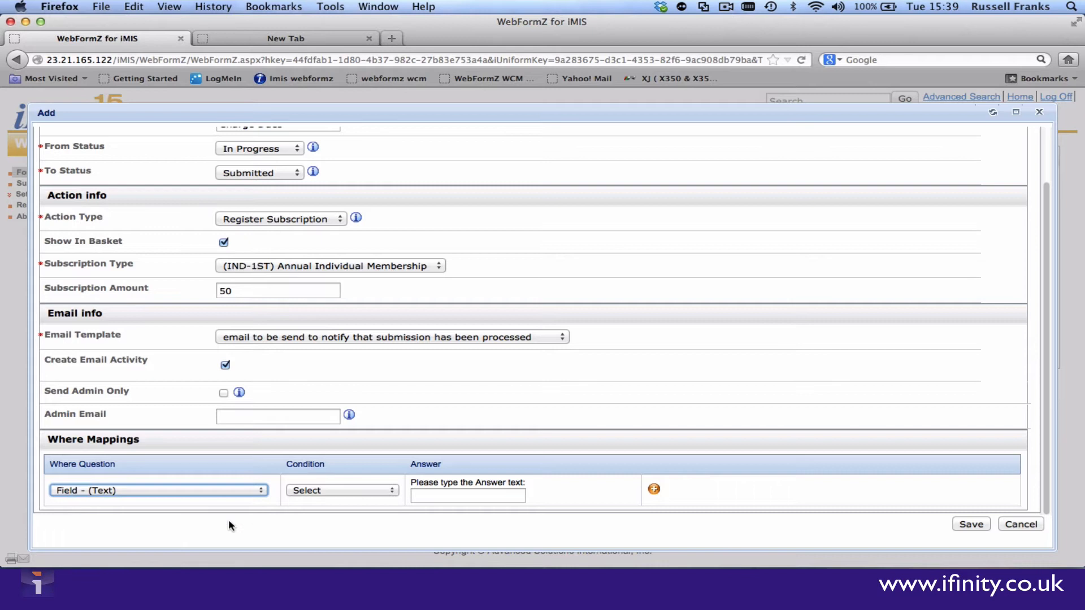
click(332, 489)
click(317, 348)
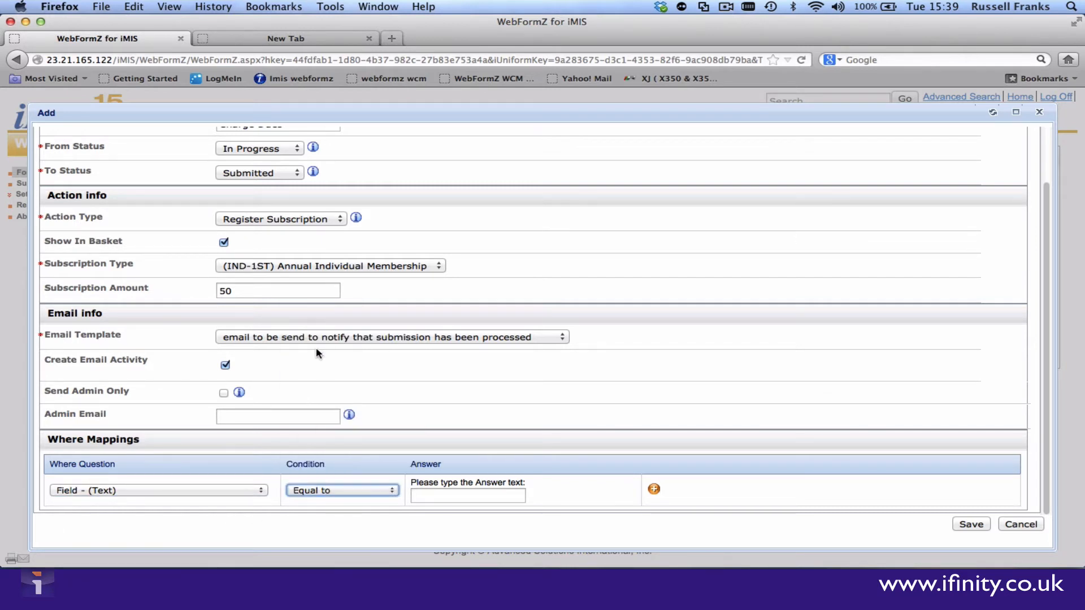
click(489, 492)
text(123)
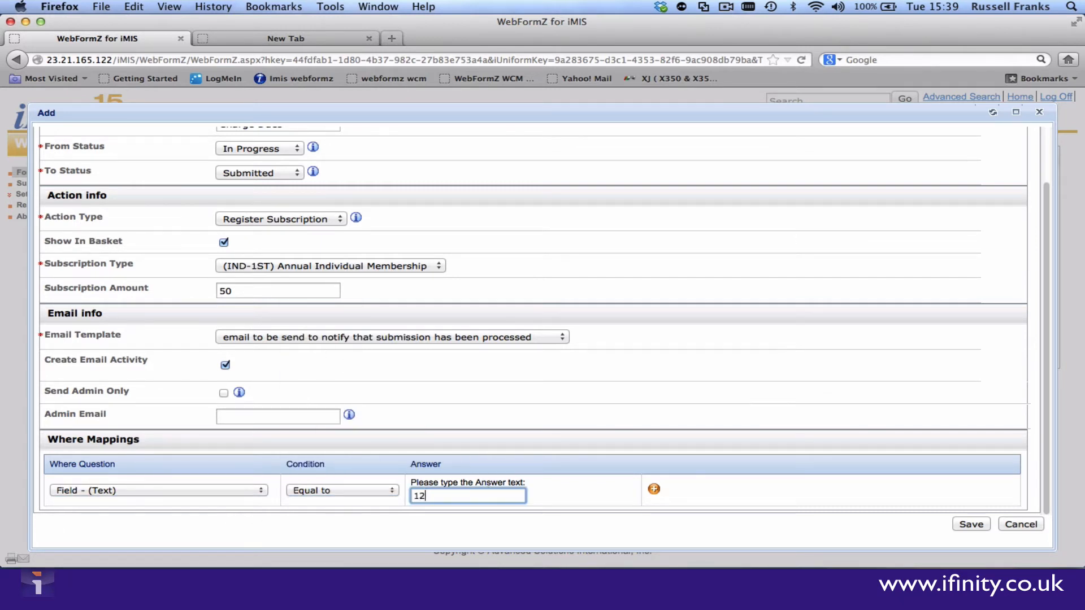
click(654, 491)
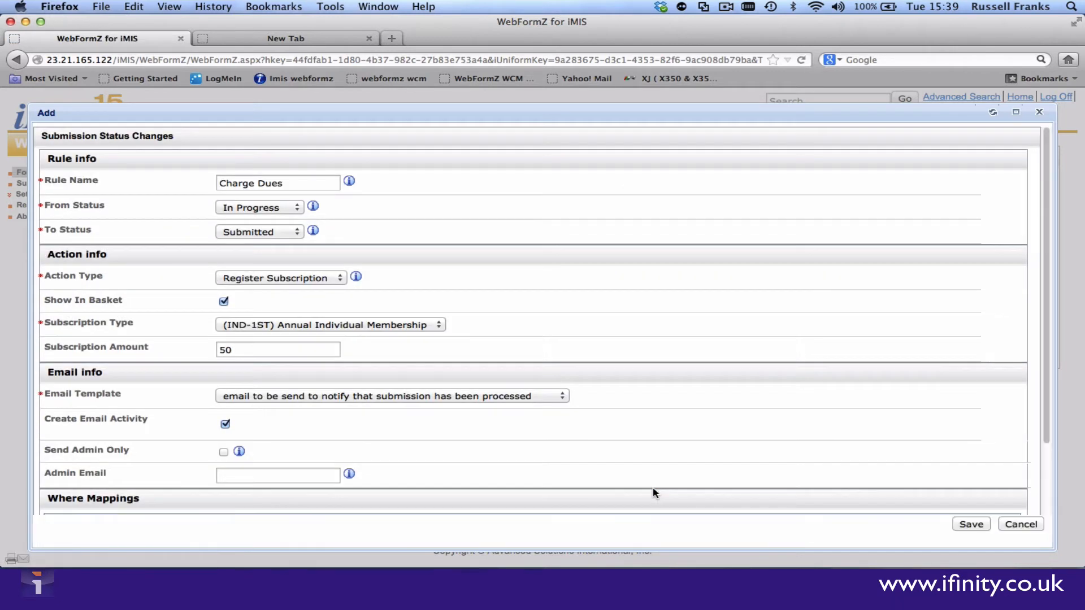
scroll(654, 492, down, 3)
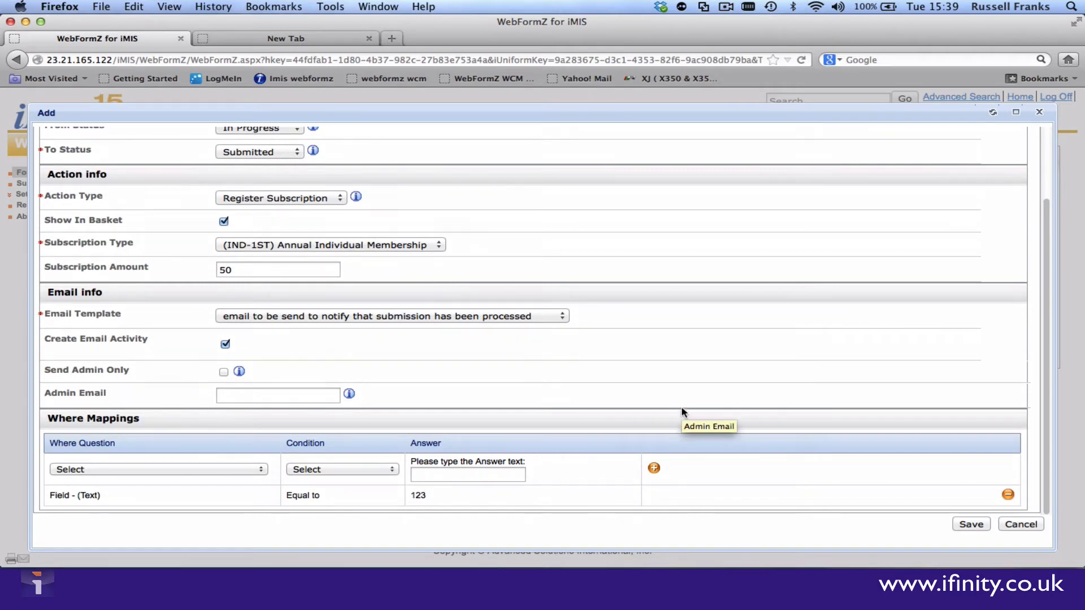
click(971, 525)
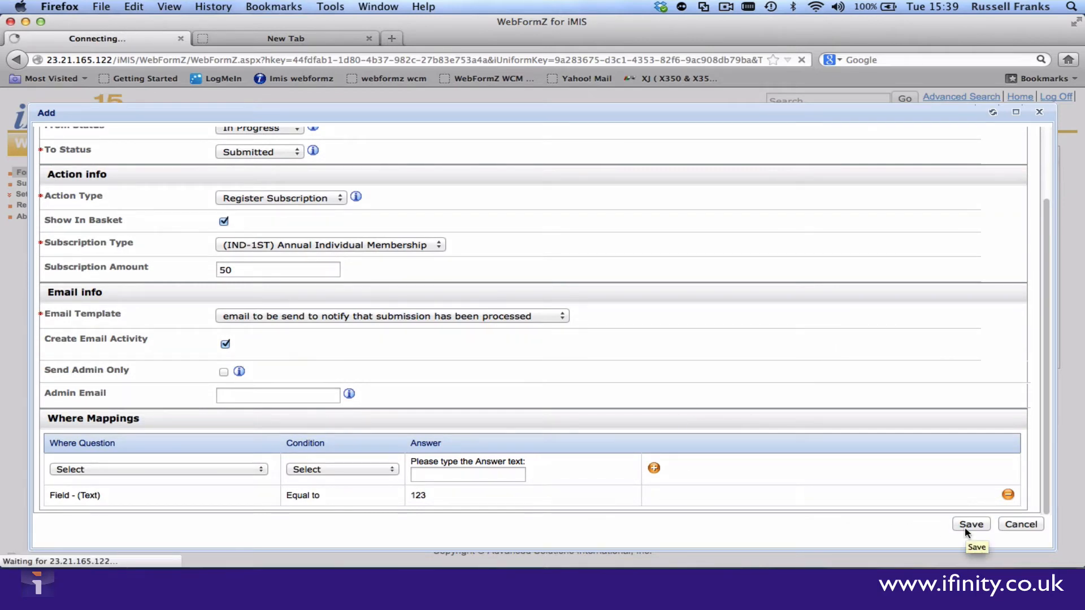
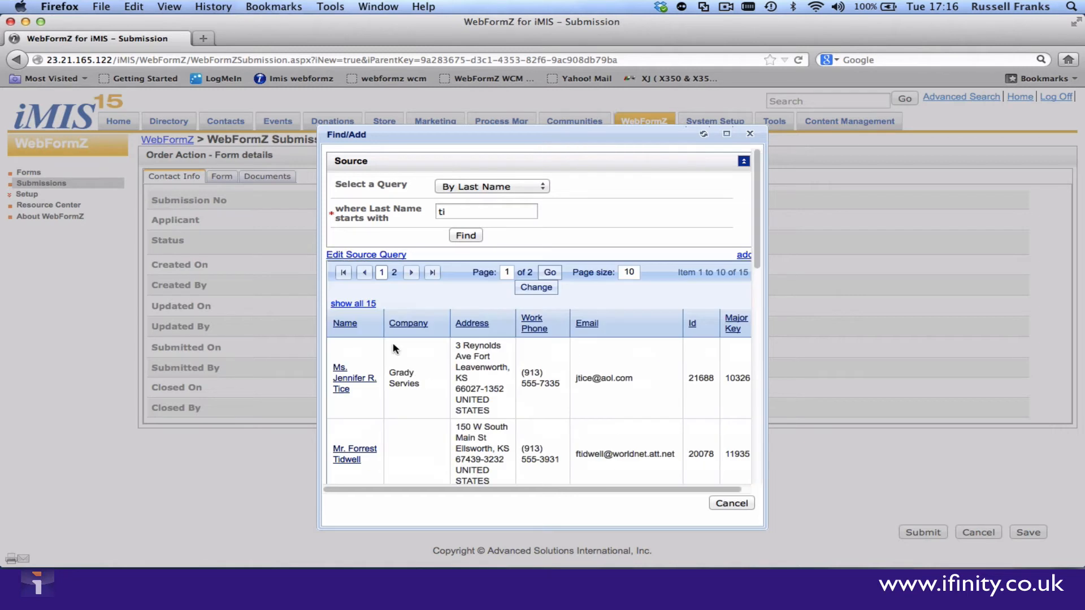
Pick the contact found by the 'ti' last-name search as the submission's applicant
click(340, 388)
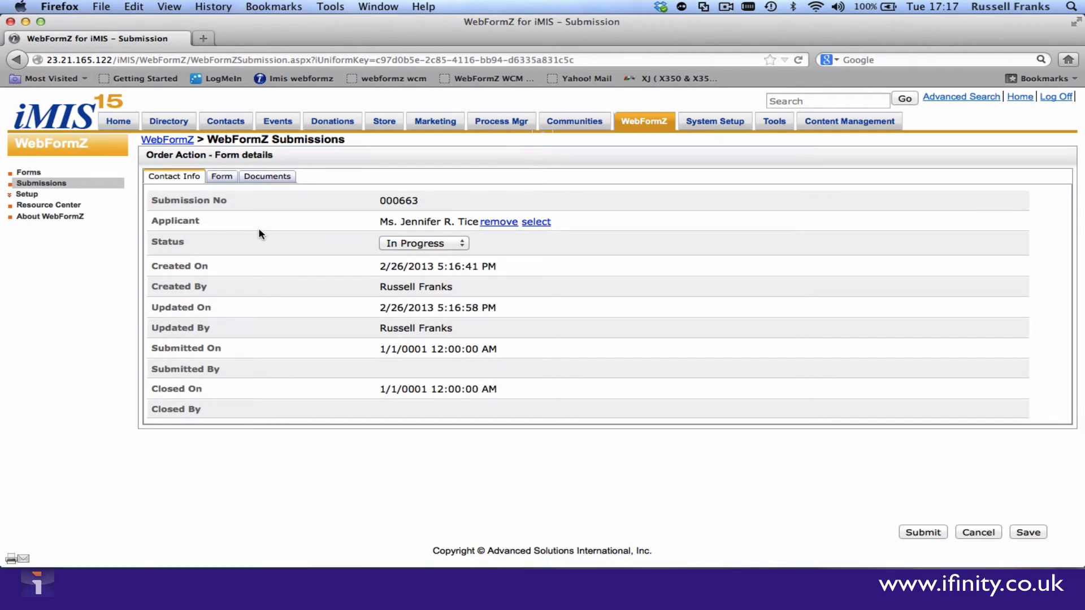
Choose Product 2 and add iMIS Mug, Gold Balls and iMIS 20 Tie, giving a 216.50 cart
click(221, 176)
click(487, 200)
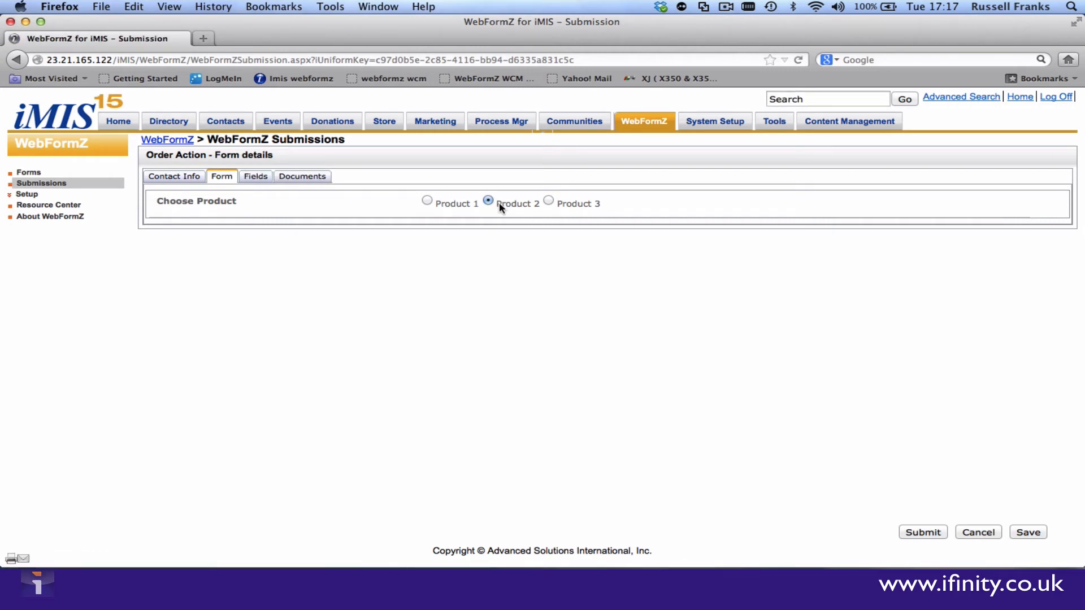
click(264, 180)
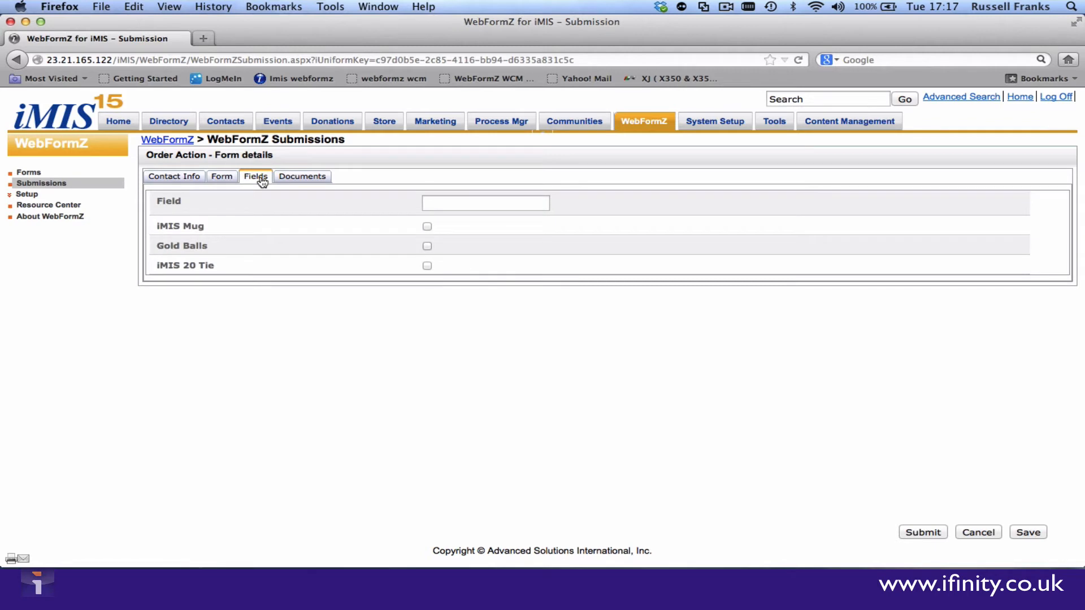
click(427, 227)
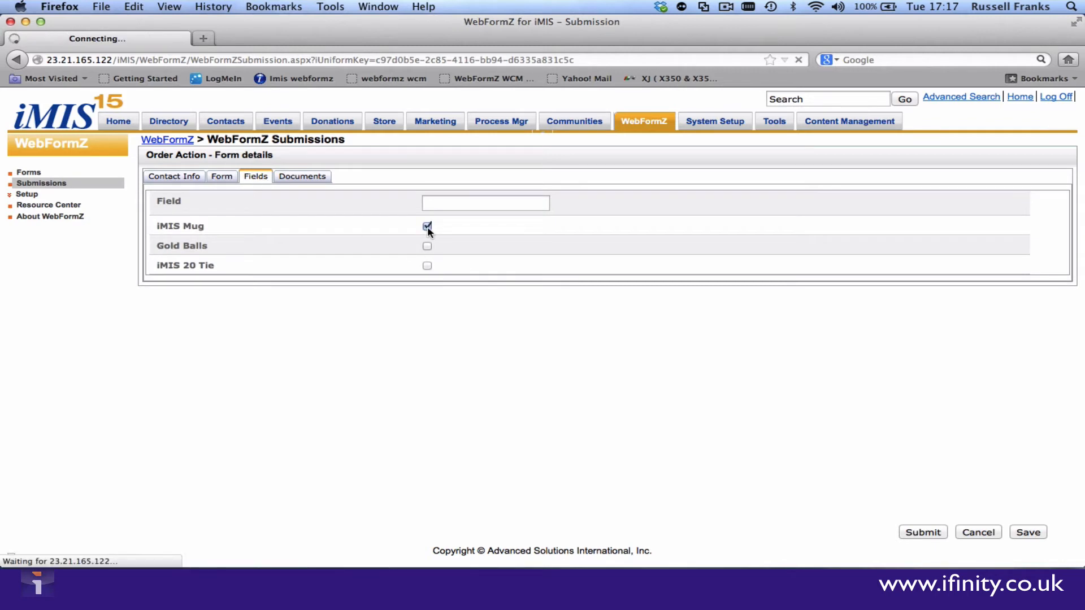
click(427, 246)
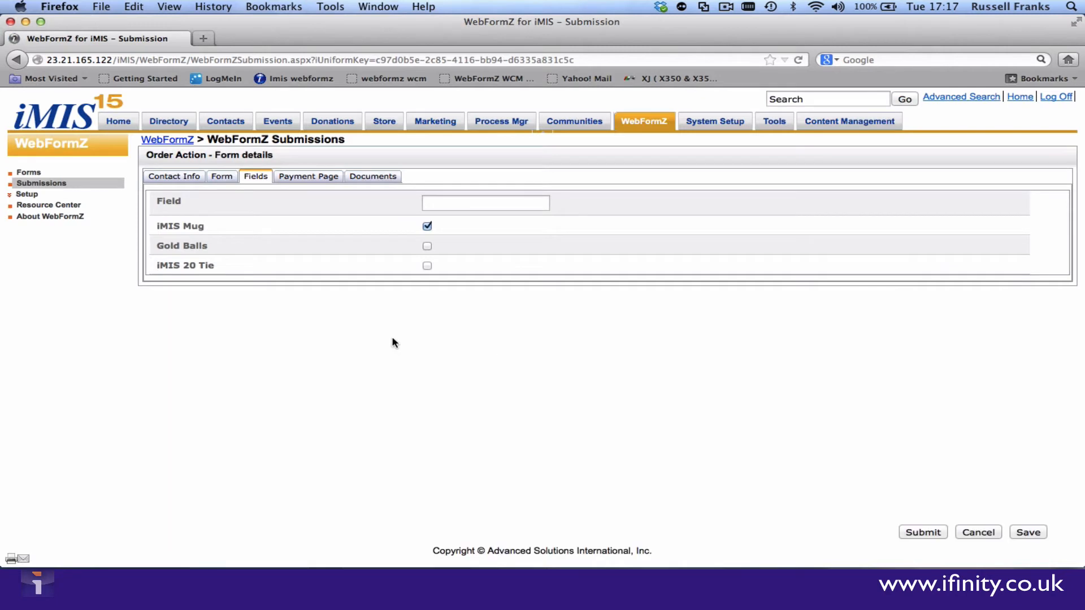
click(427, 246)
click(428, 266)
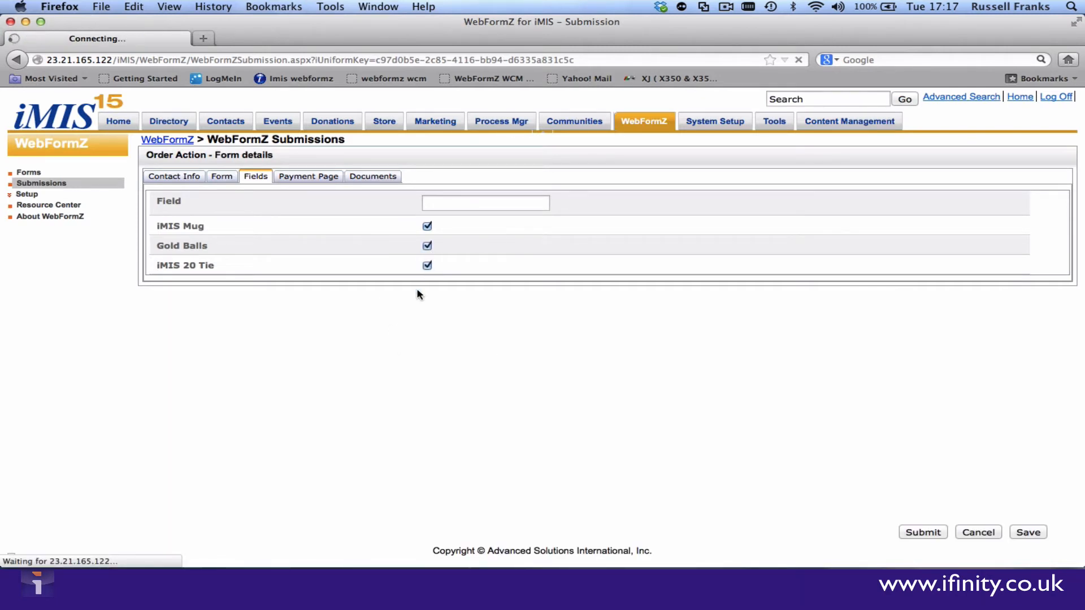
click(308, 178)
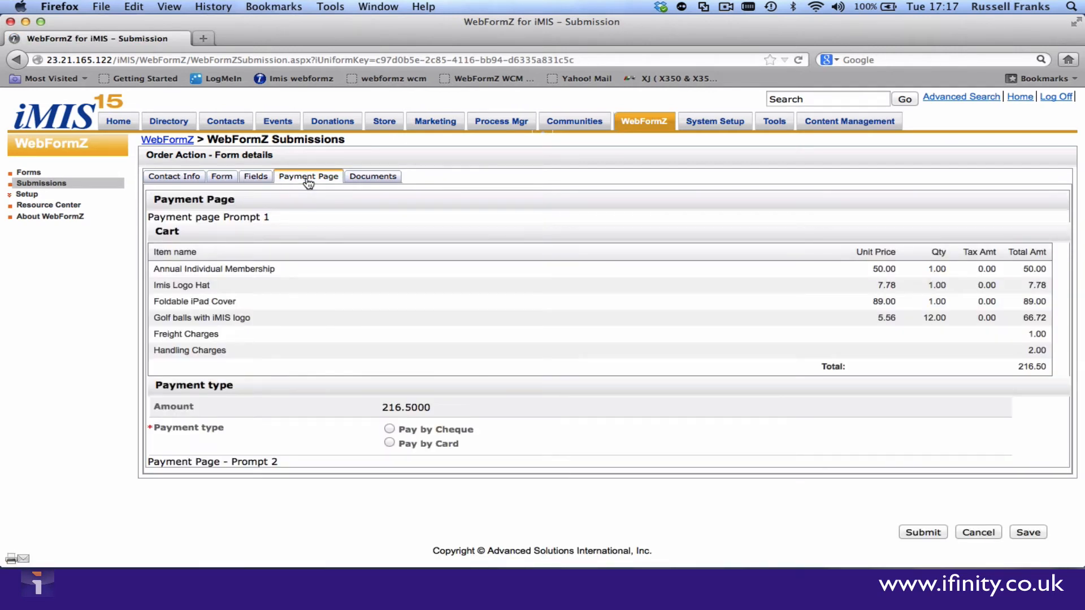
Select Pay by Card and review the cart lines from Annual Individual Membership to Handling Charges
click(390, 444)
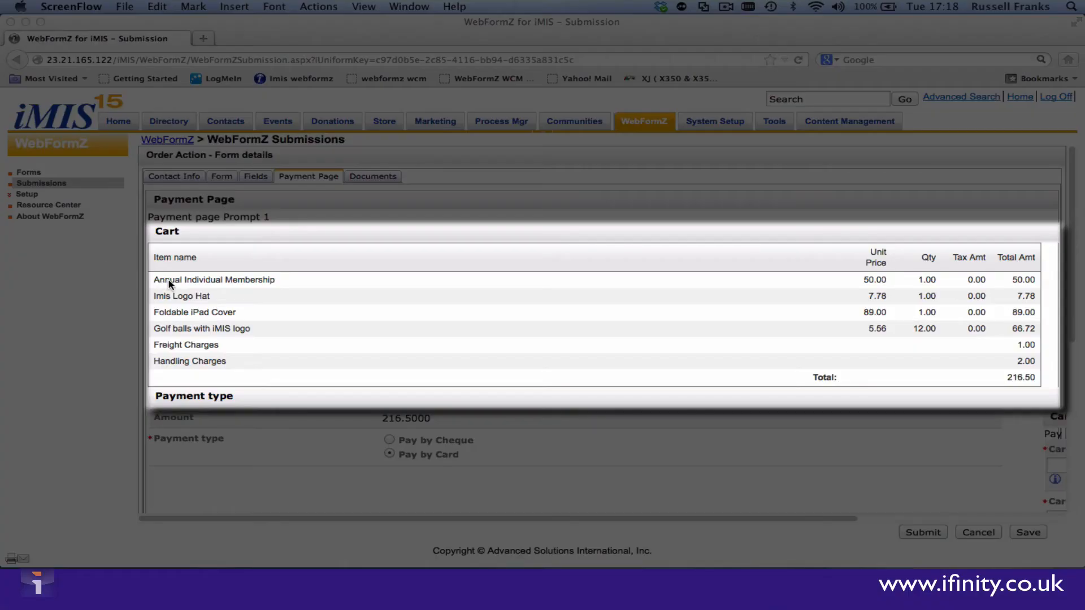
click(168, 285)
click(168, 284)
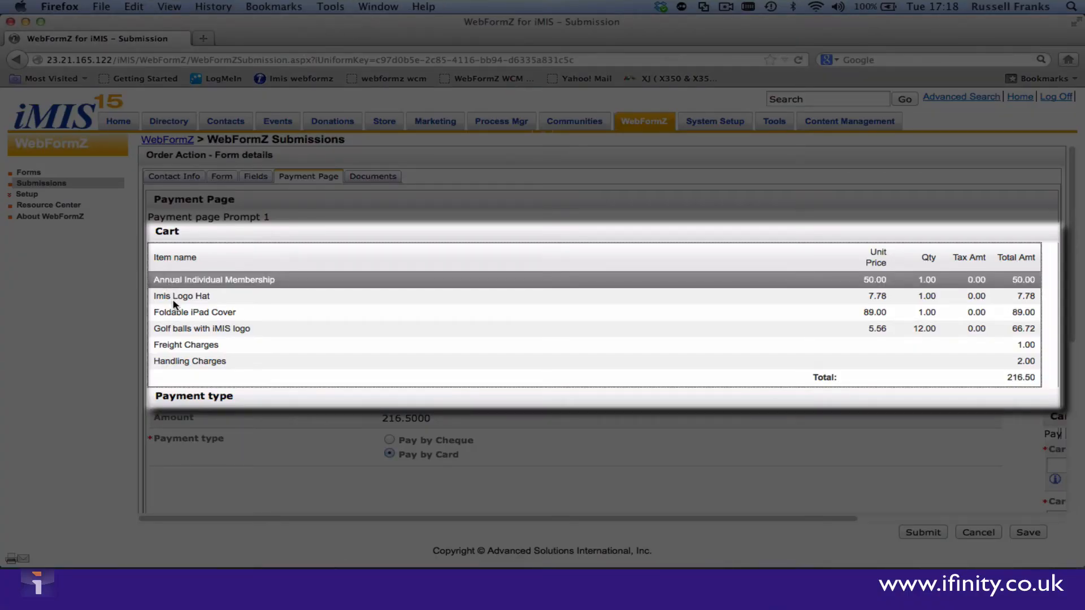
click(173, 297)
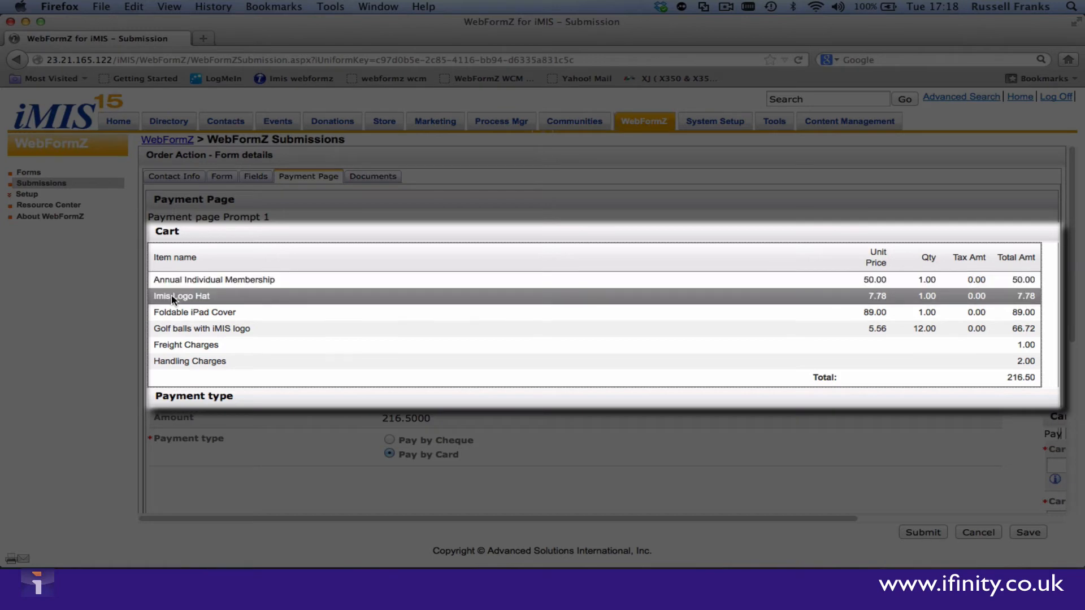
click(176, 318)
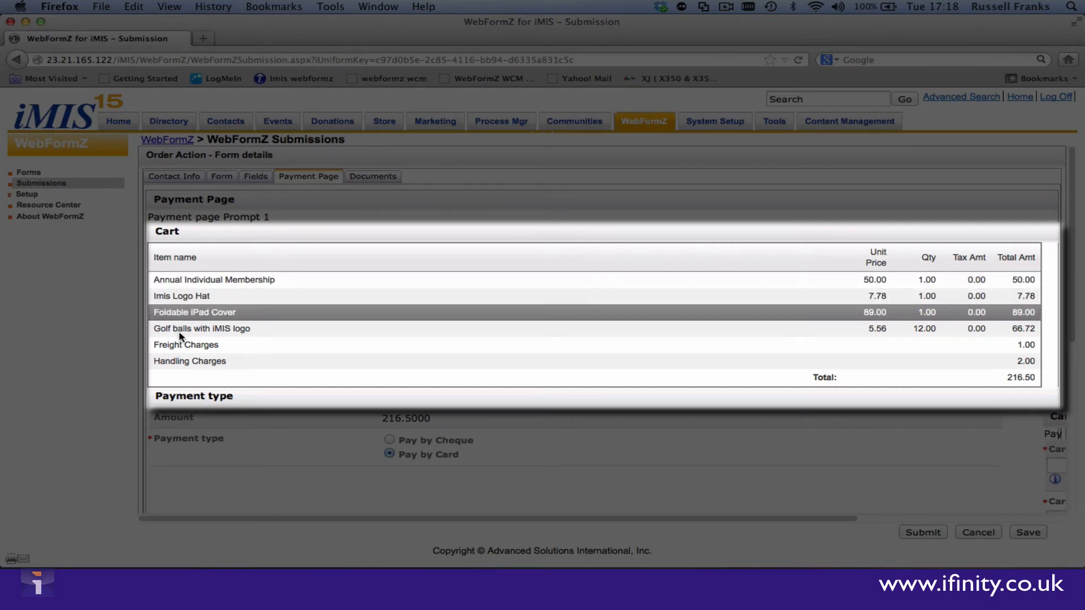
click(180, 335)
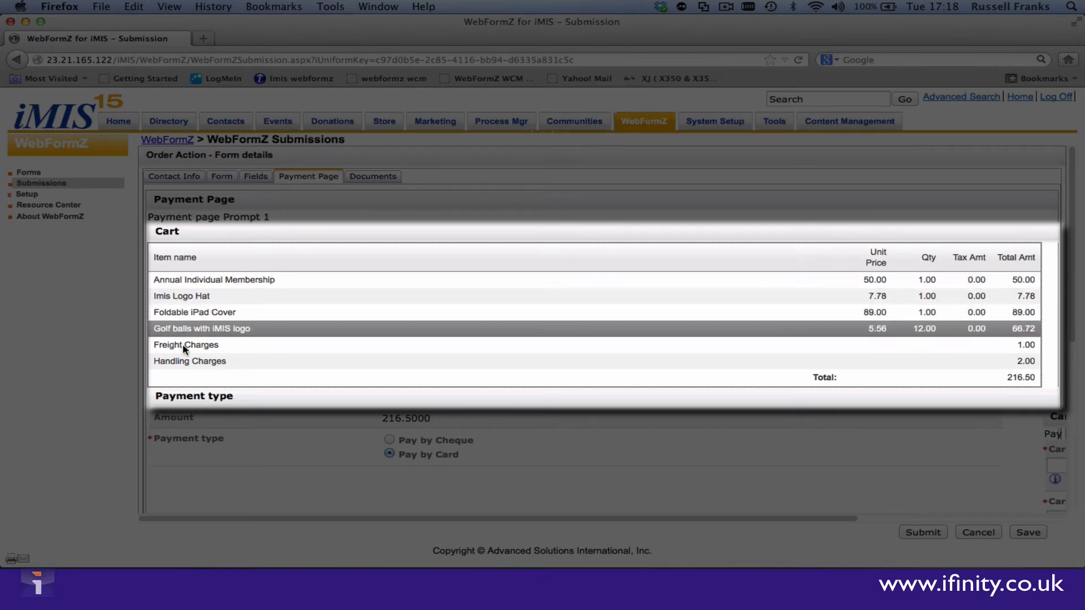
click(183, 346)
click(187, 364)
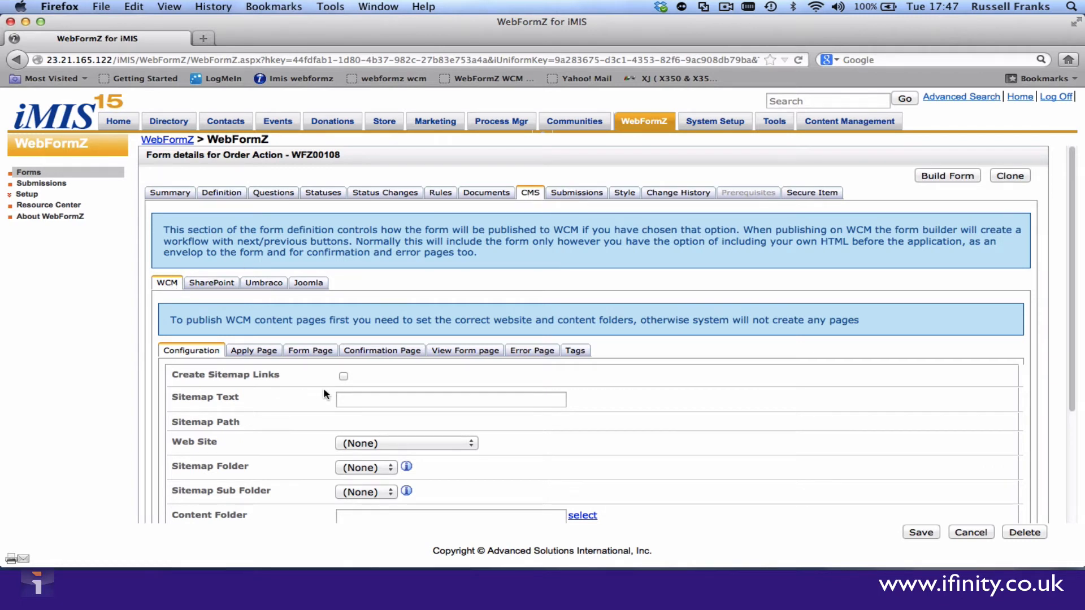
Enable sitemap links with text 'Order form' and publish to the Member website
click(343, 376)
click(369, 400)
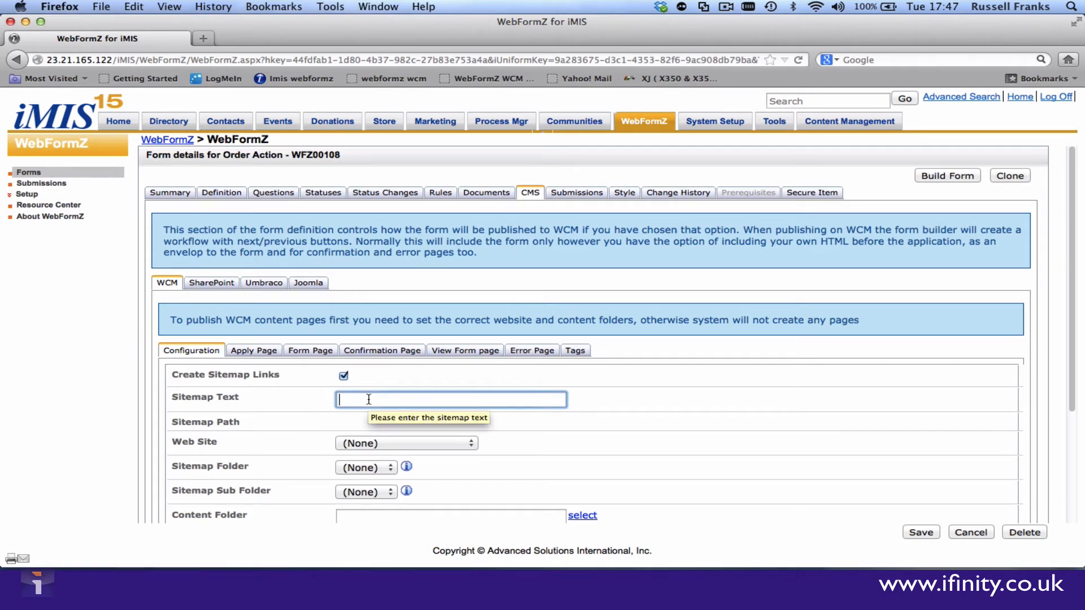
text(Or)
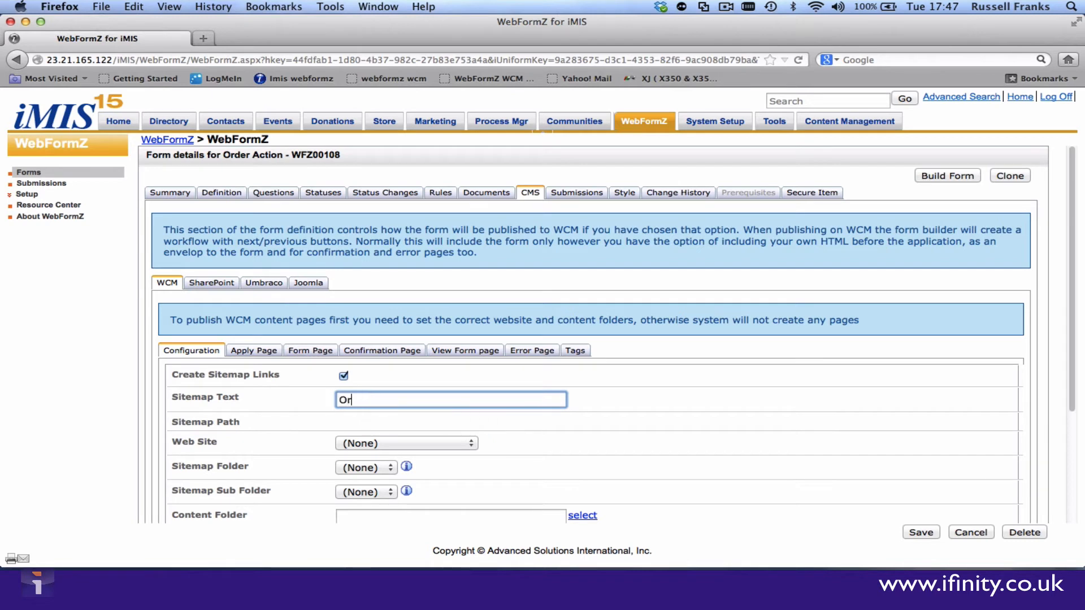
text(der form)
click(397, 444)
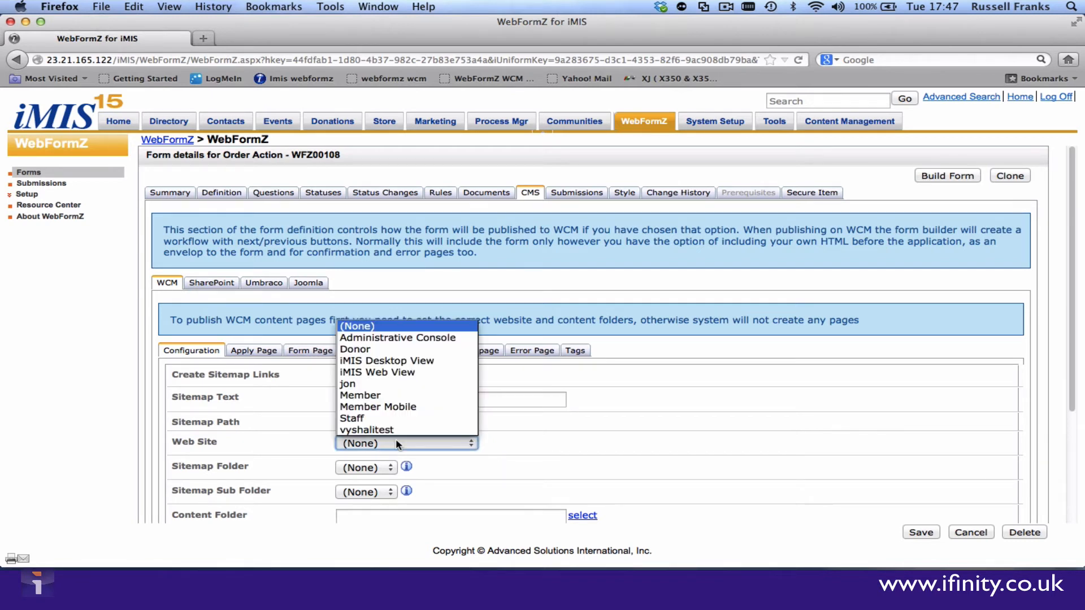
click(372, 396)
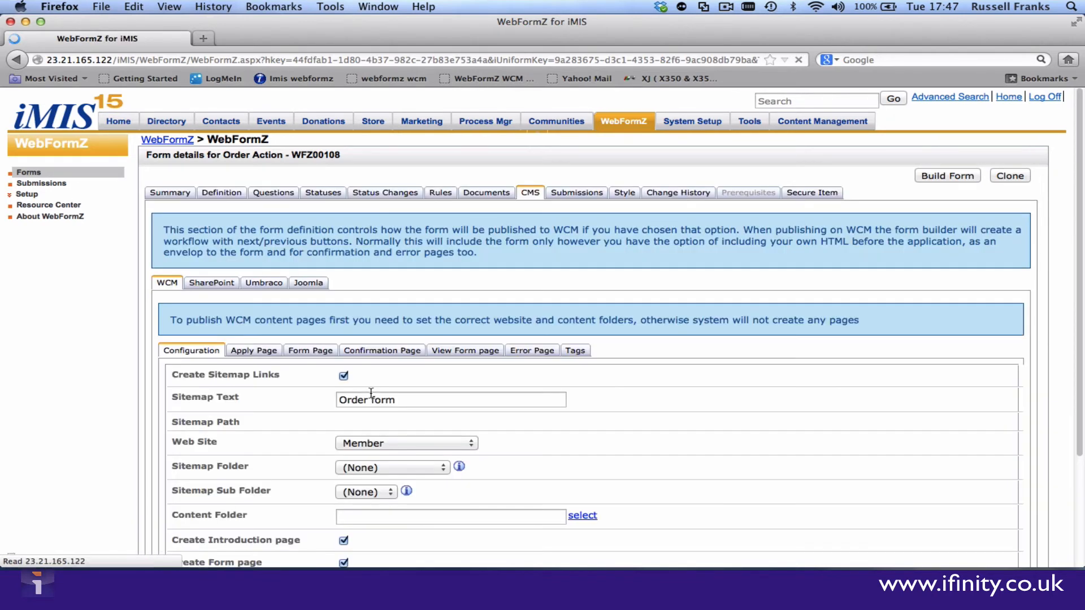
Put the sitemap link under Forms with no sub folder and content folder @/Demo
scroll(371, 391, down, 5)
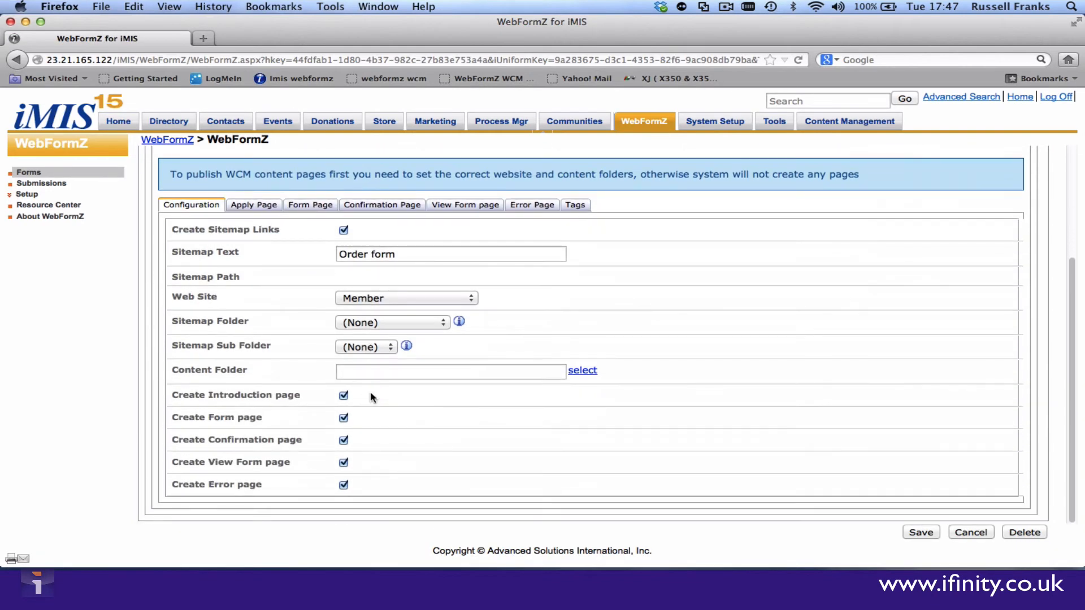
click(348, 321)
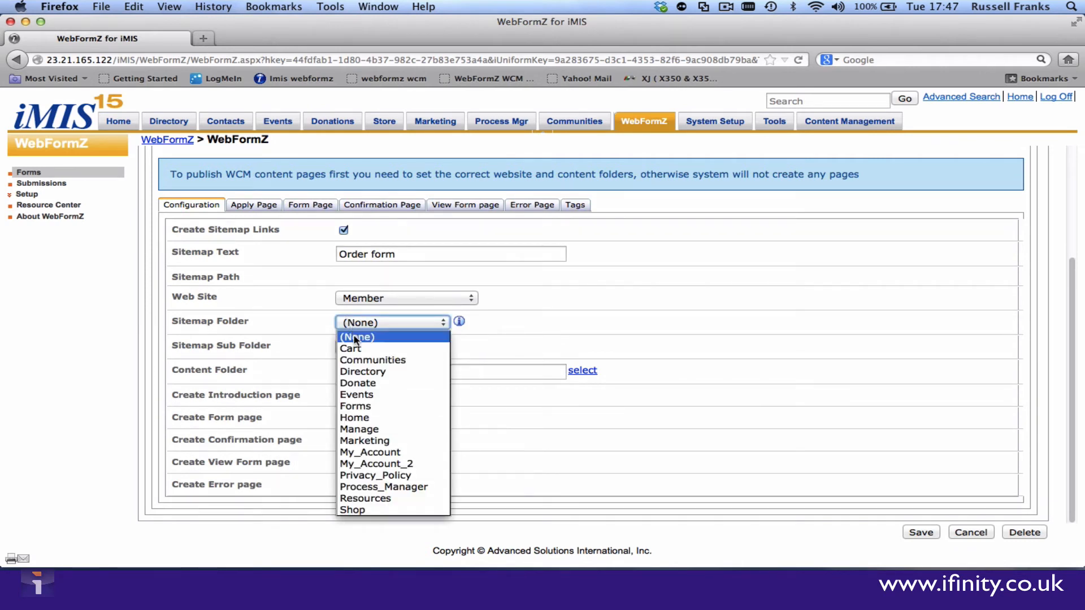
click(372, 407)
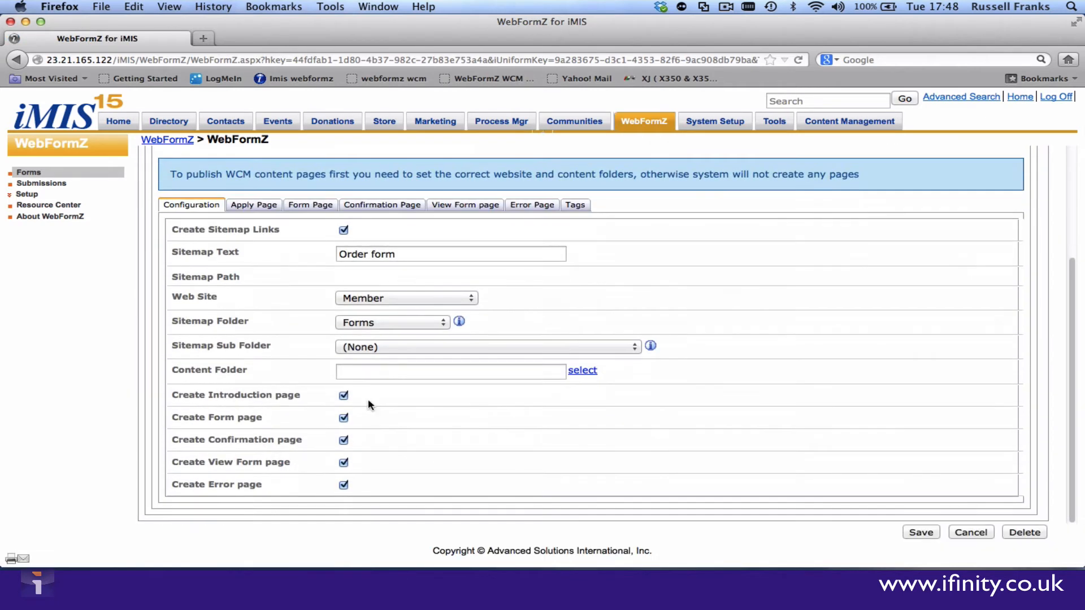
click(481, 350)
click(482, 352)
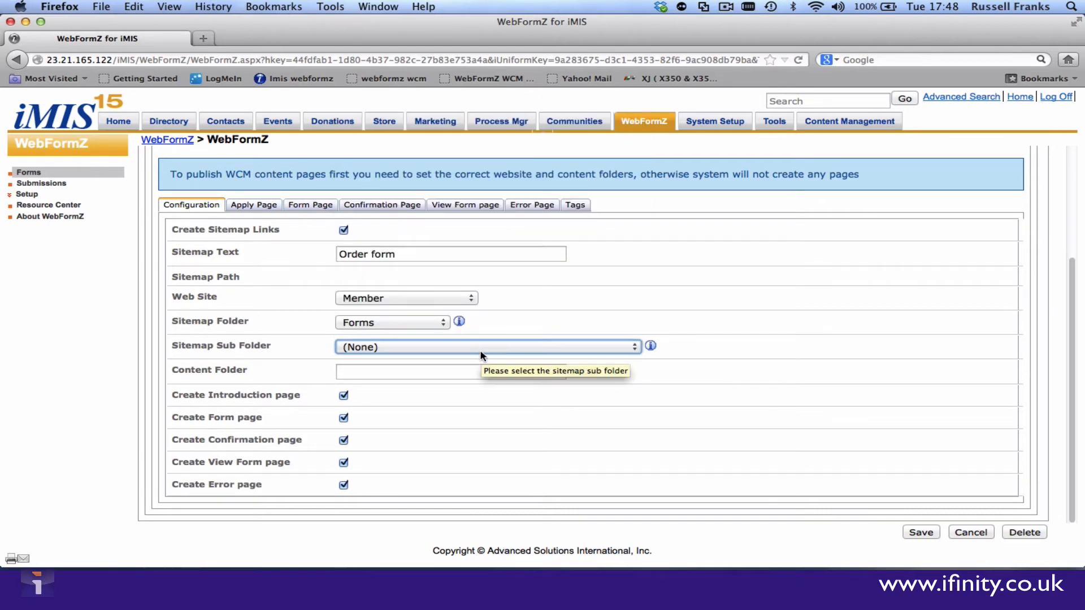
click(591, 371)
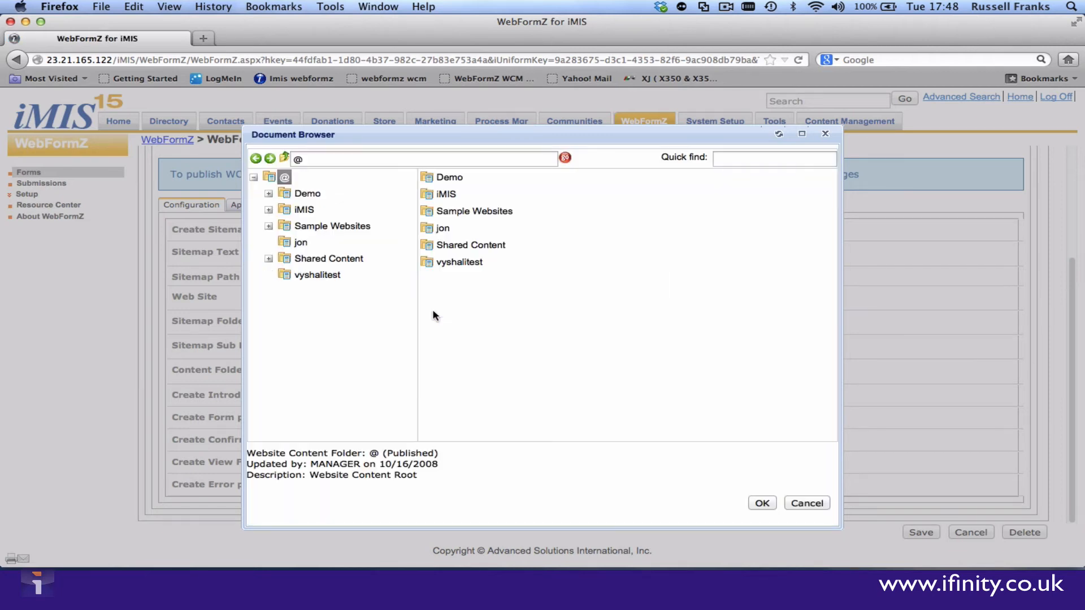
click(446, 185)
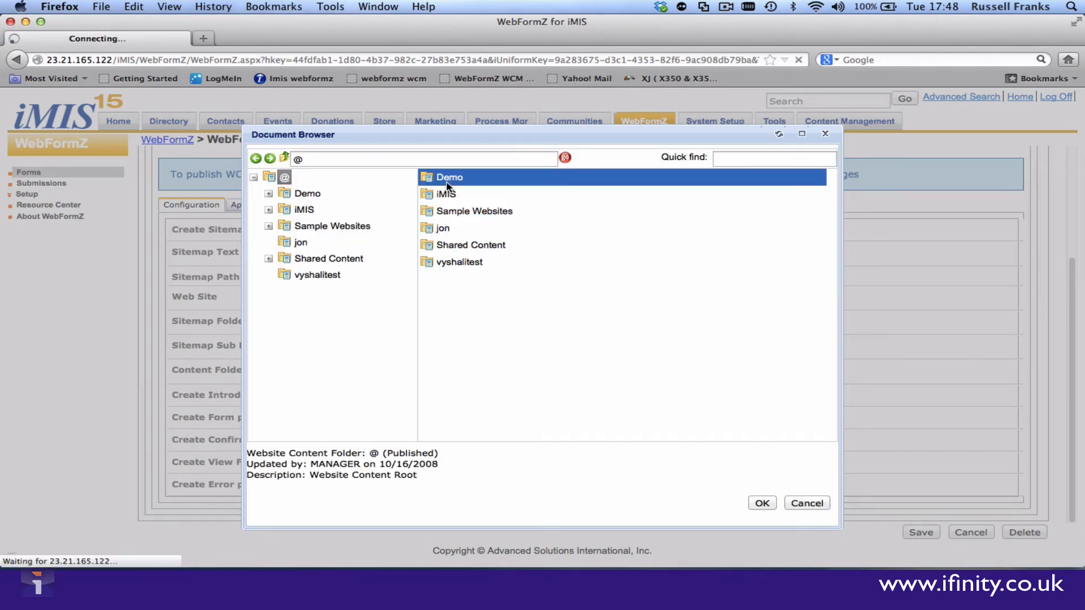
click(762, 503)
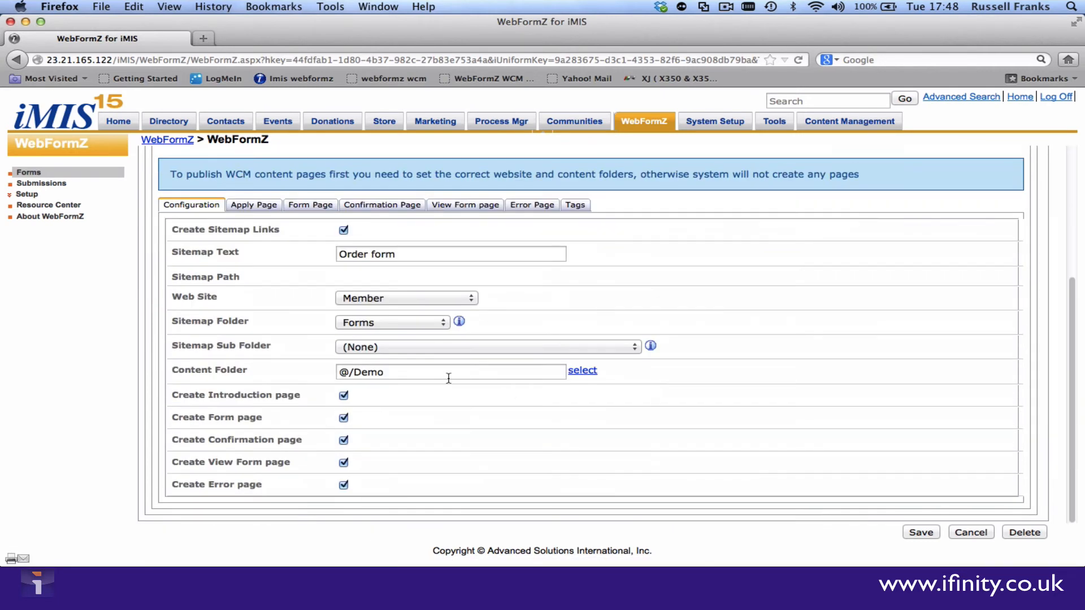
click(255, 207)
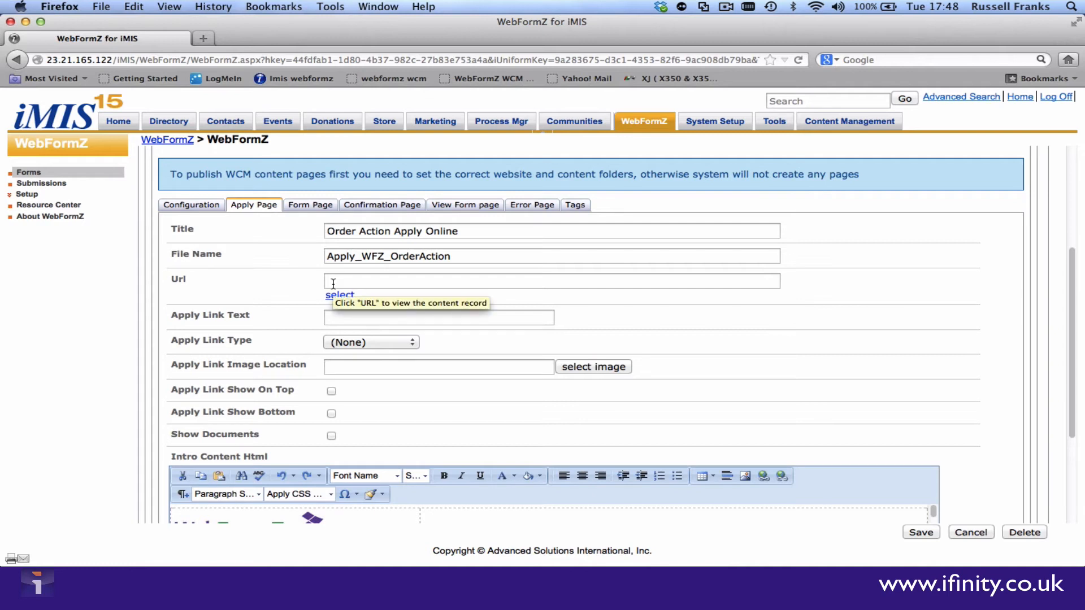
Set apply link text 'Order here now', shown top and bottom, and show documents
click(344, 318)
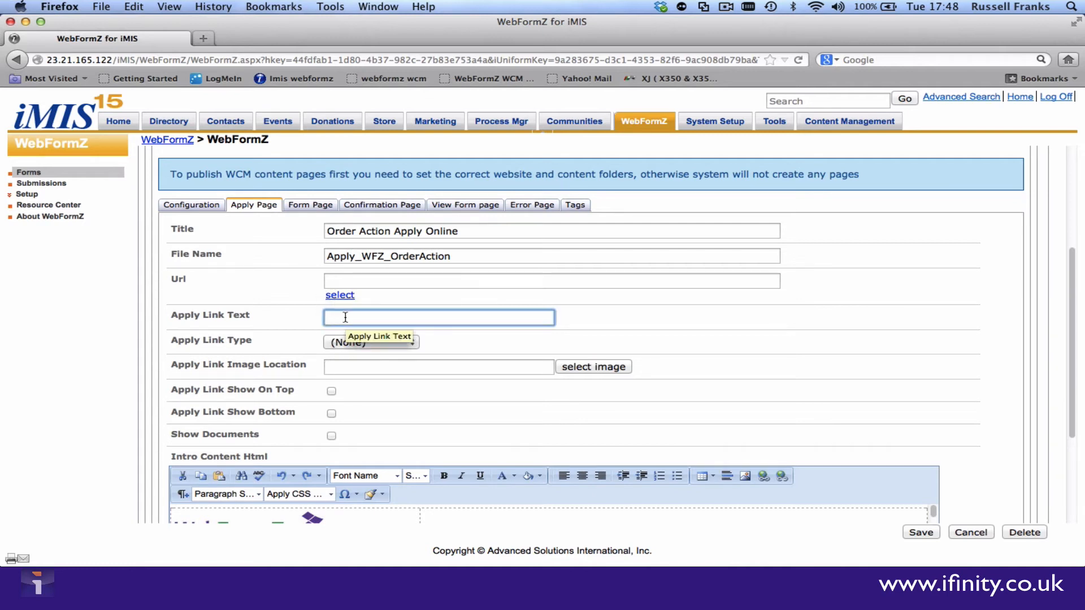
text(Order h)
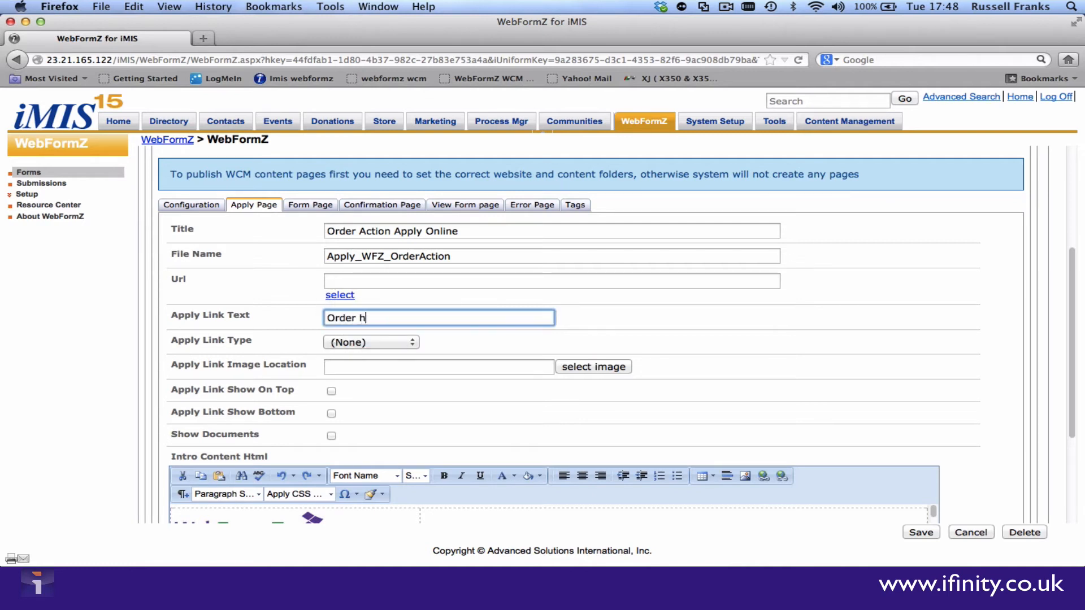
text(ere now)
click(331, 391)
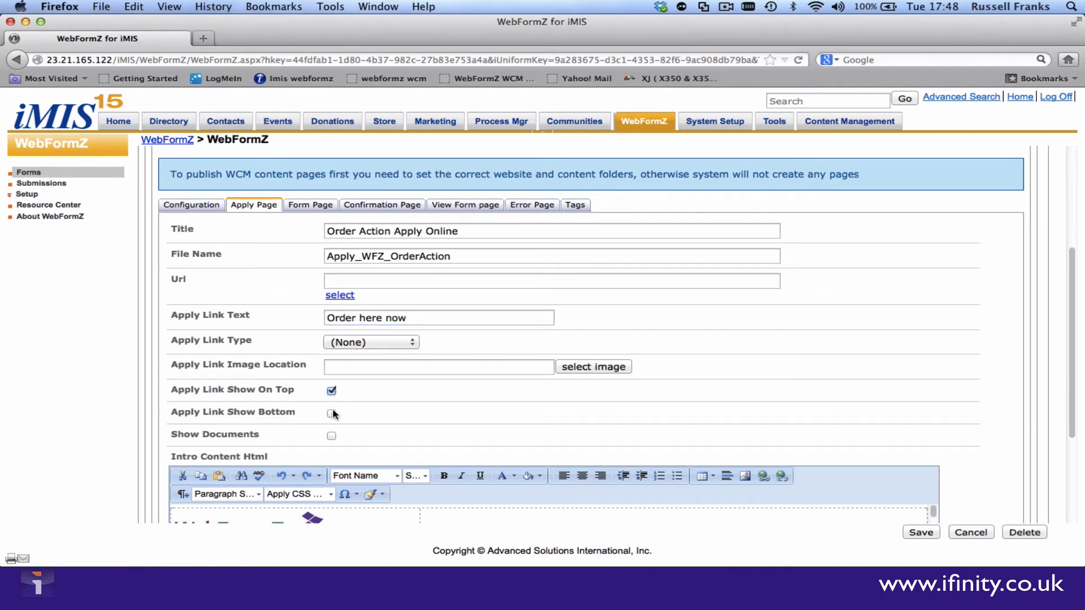
click(331, 413)
click(332, 435)
scroll(413, 421, down, 3)
Change the Apply page heading to 'Order form'
click(543, 382)
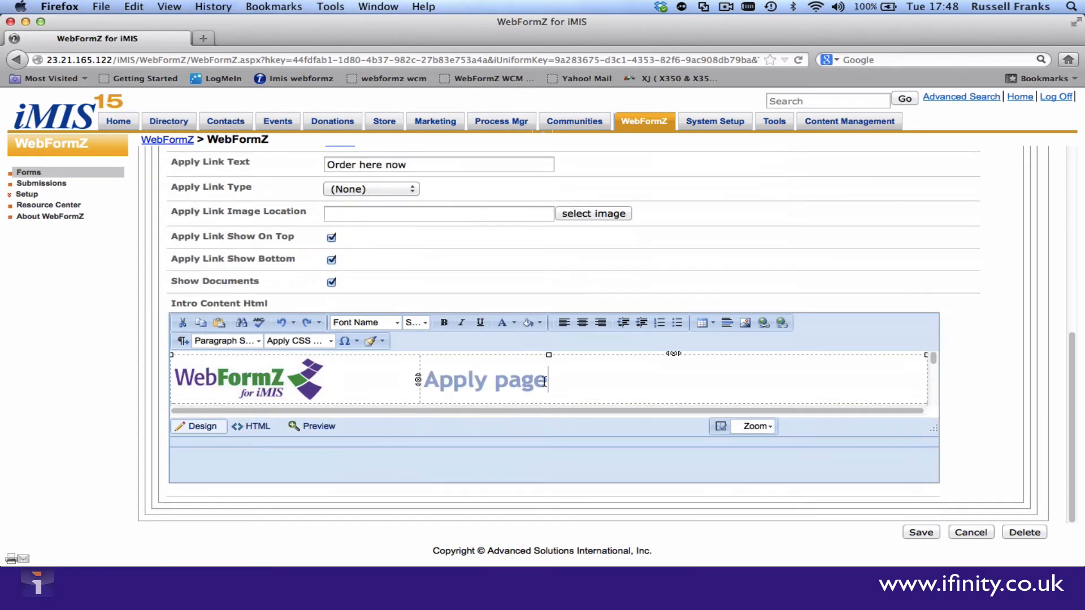
drag(548, 380, 429, 376)
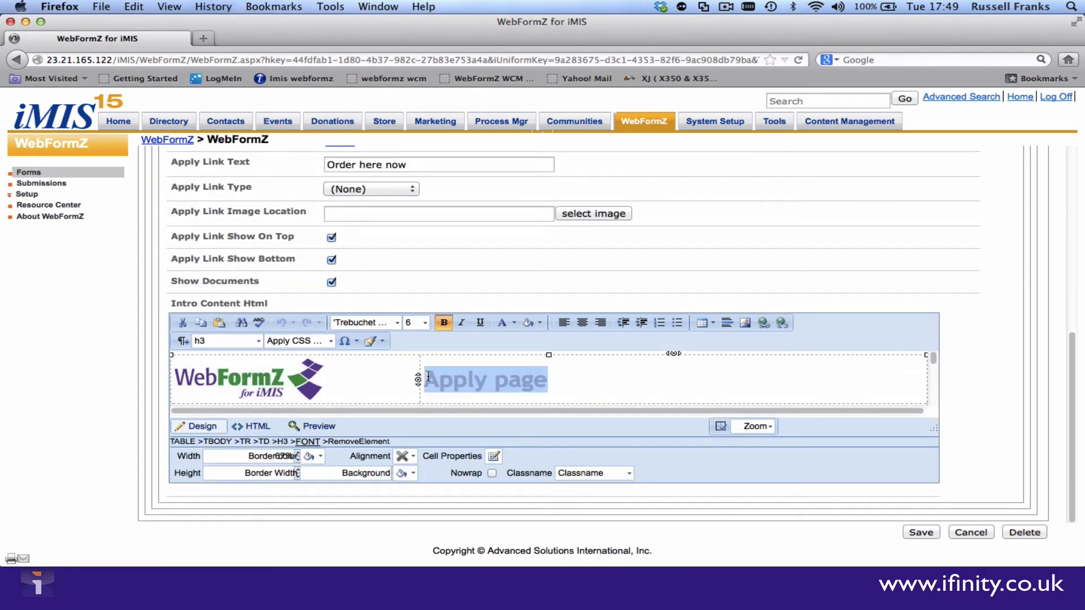
text(Order form)
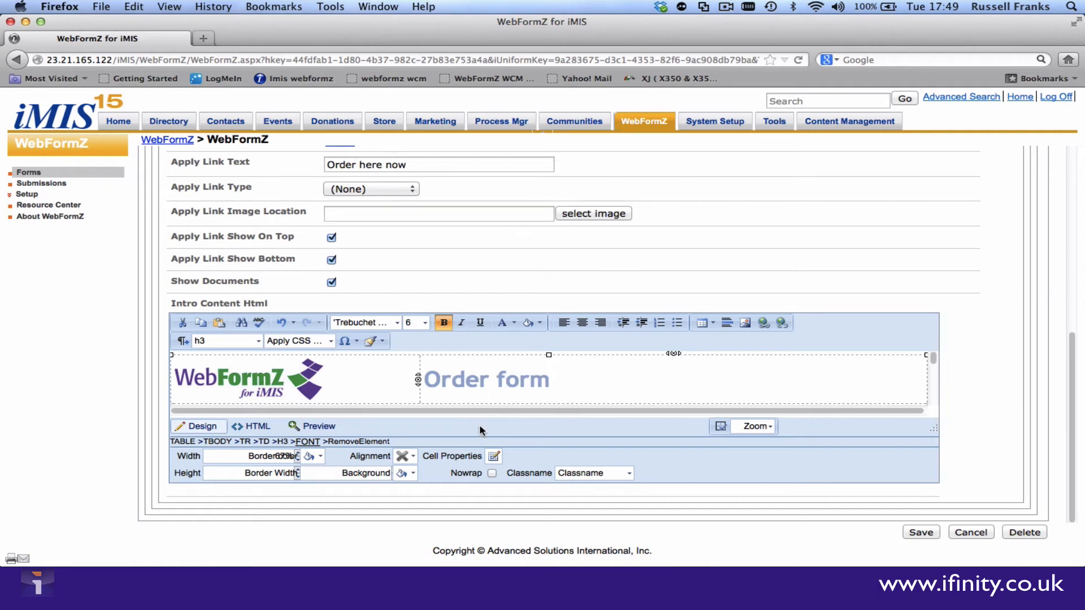
scroll(443, 318, up, 5)
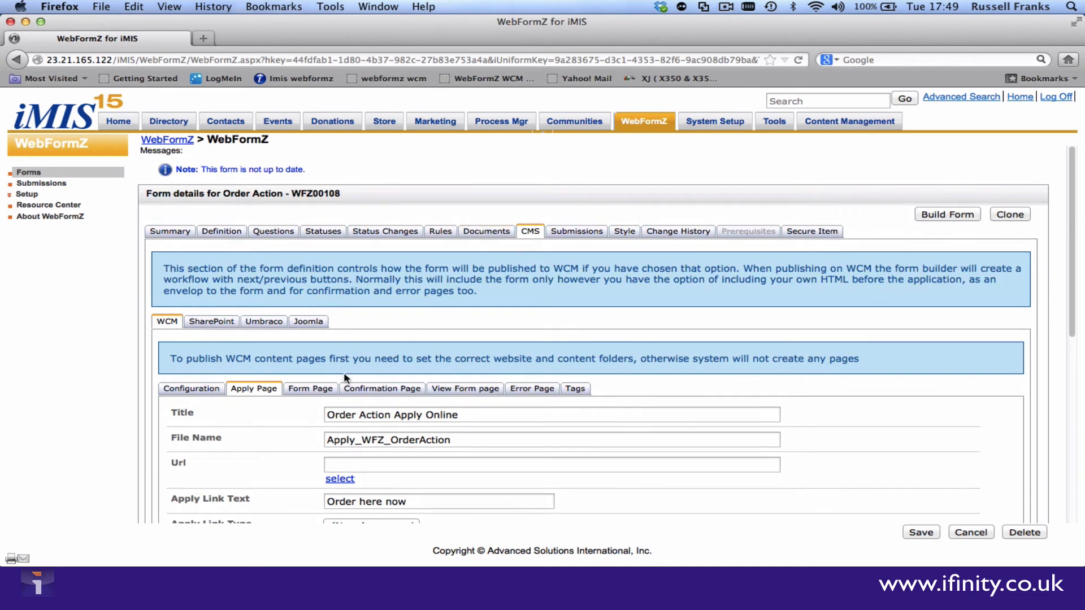
Change the Form Page heading from 'View Page' to 'Order Form'
click(327, 390)
scroll(349, 431, down, 3)
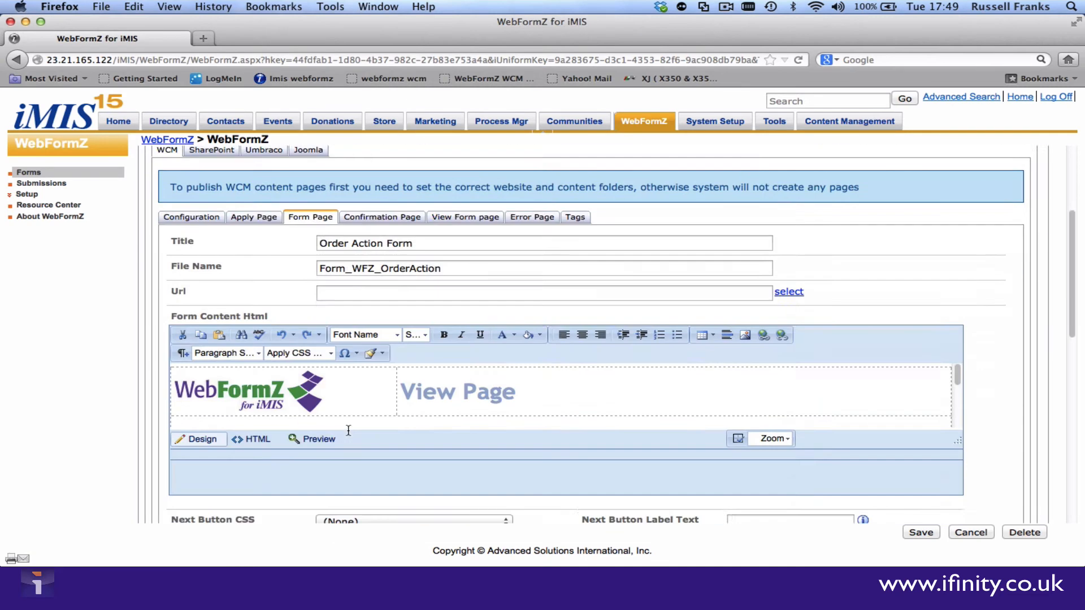
scroll(348, 429, down, 4)
scroll(347, 432, up, 1)
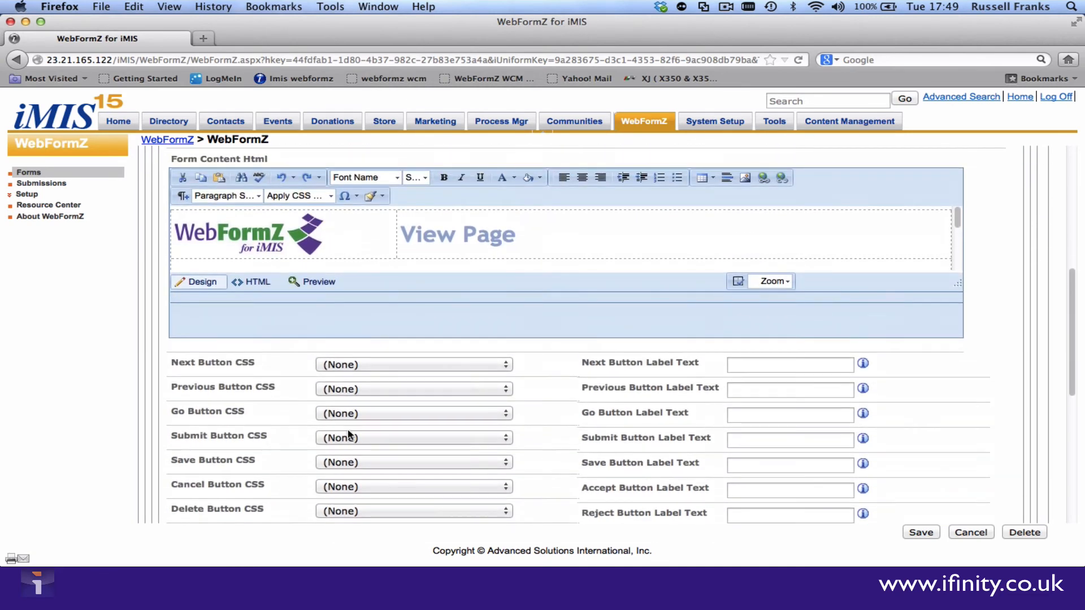
click(525, 237)
drag(513, 236, 407, 244)
text(O)
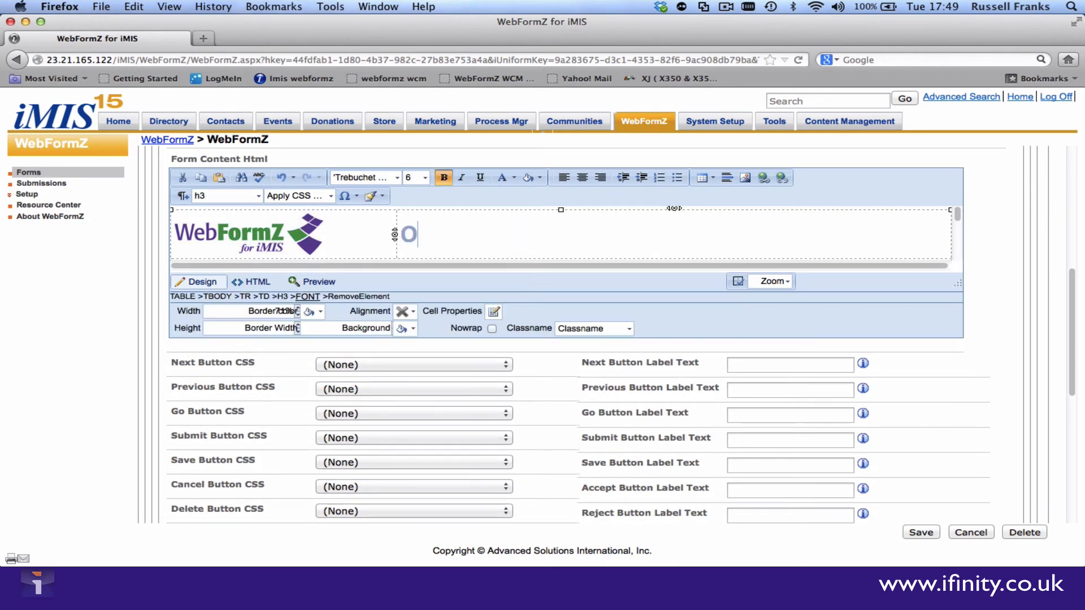
text(rder Form)
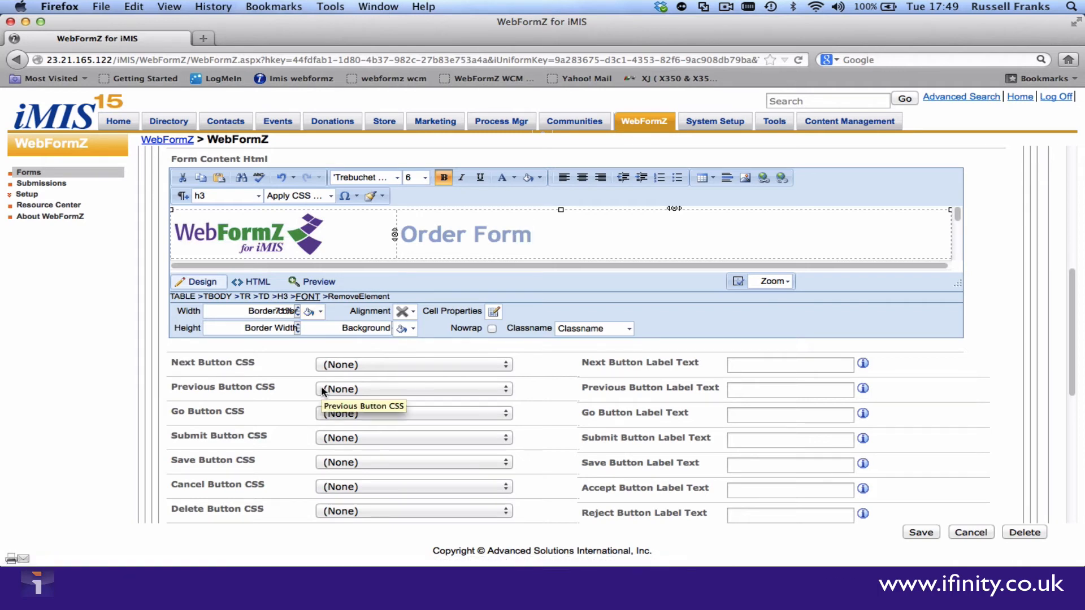
scroll(323, 391, up, 10)
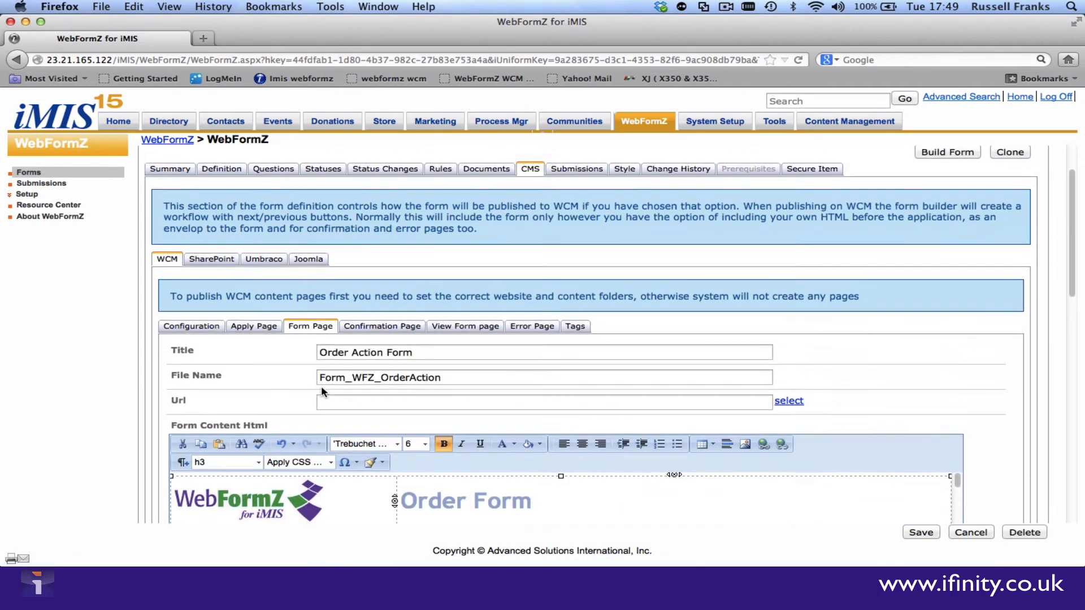
click(364, 390)
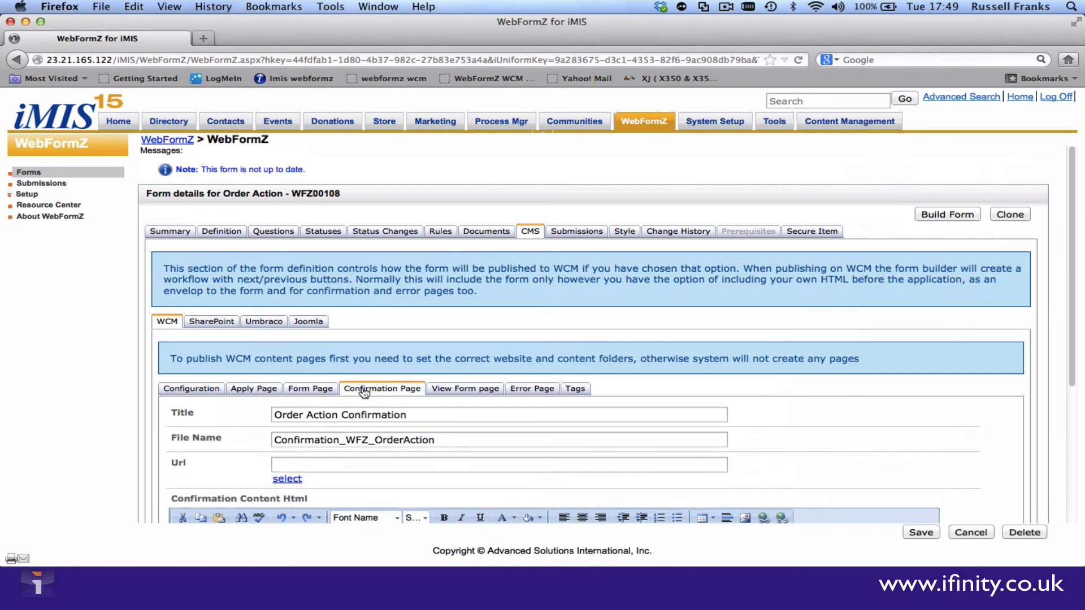
Retitle the confirmation heading to 'Confirmation of Order'
scroll(364, 390, down, 4)
click(596, 375)
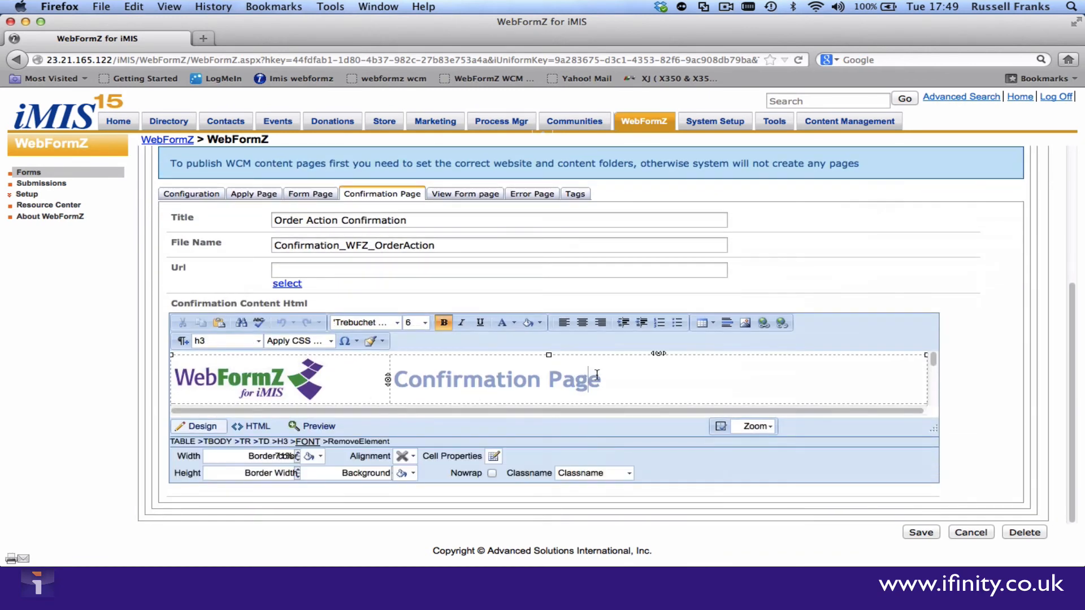
drag(602, 376, 551, 375)
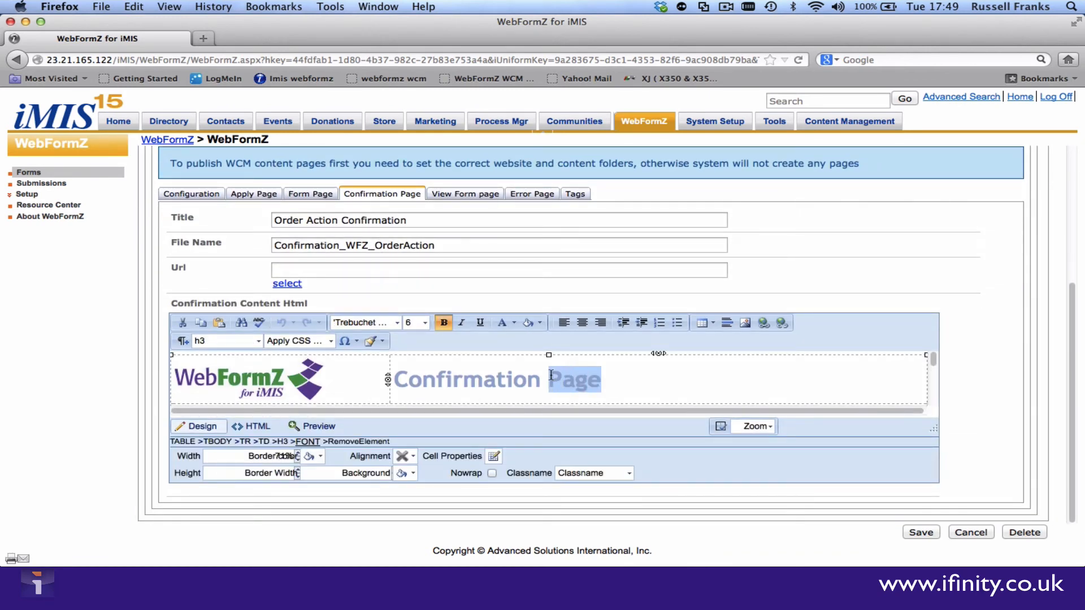
text(O)
key(BackSpace)
text(of O)
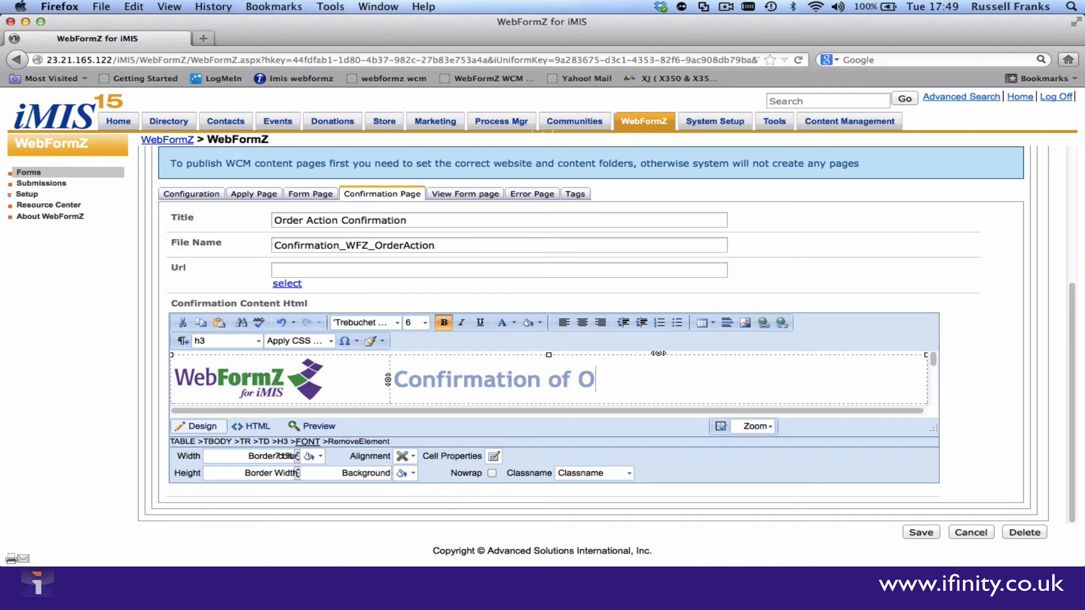
text(rder)
Change the thanks line to THANK YOU FOR YOUR ORDER and the reference line to 'Your order reference'
drag(934, 429, 926, 535)
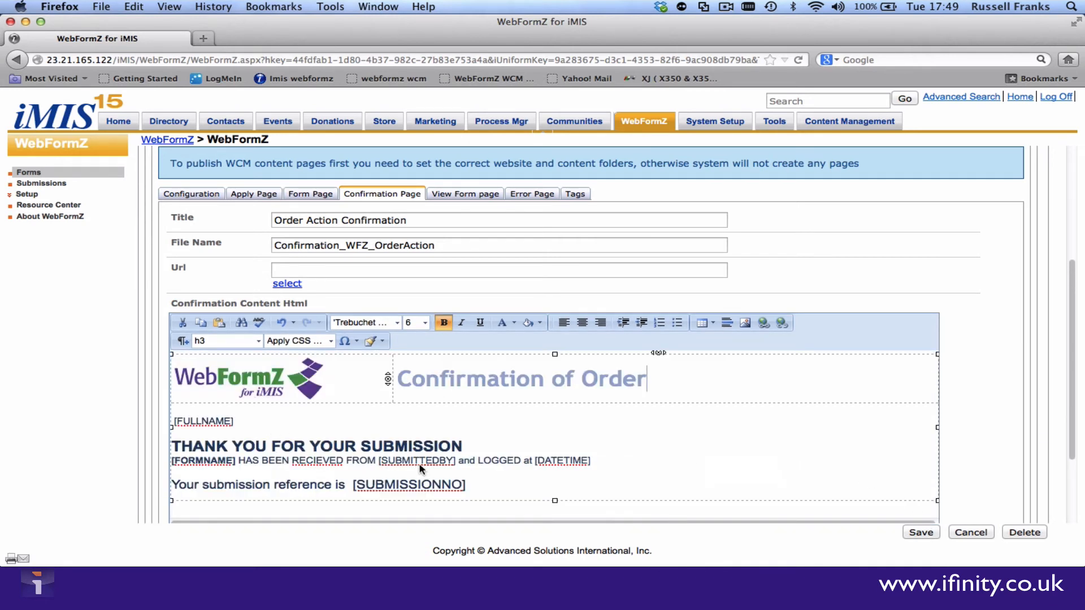
click(463, 446)
key(BackSpace)
key(BackSpace)
key(BackSpace)
key(BackSpace)
key(BackSpace)
key(BackSpace)
key(BackSpace)
key(BackSpace)
key(BackSpace)
key(BackSpace)
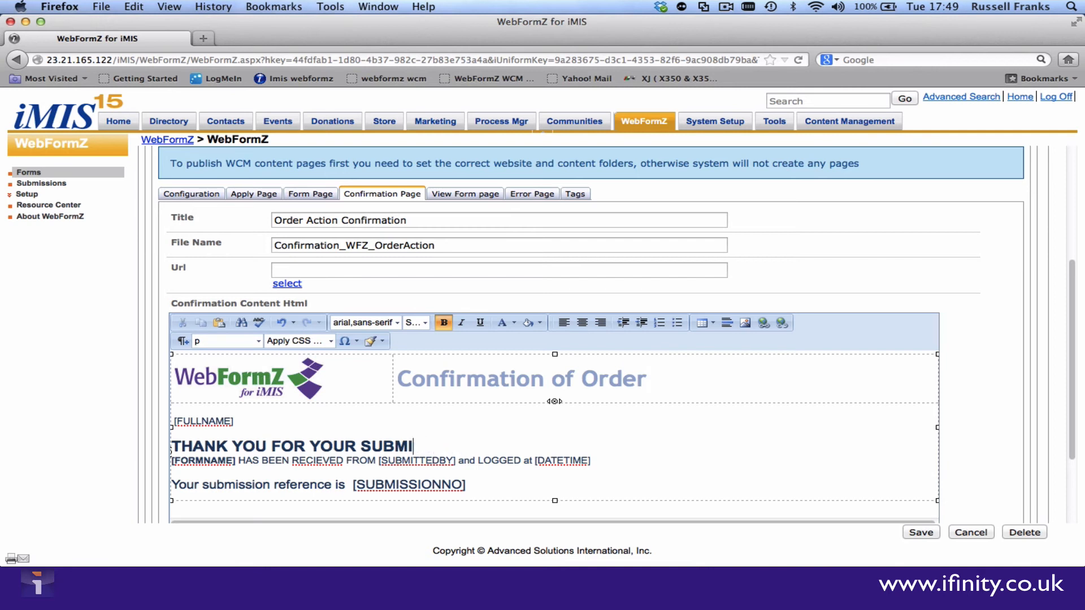
text(ORDER)
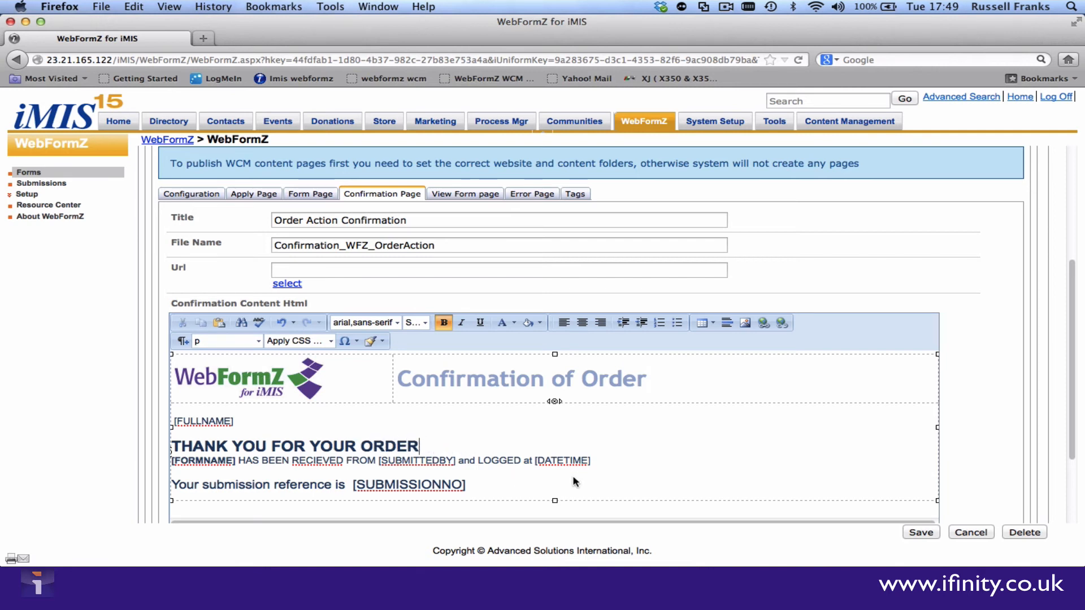
click(271, 484)
key(BackSpace)
key(BackSpace)
key(BackSpace)
key(BackSpace)
key(BackSpace)
key(BackSpace)
key(BackSpace)
key(BackSpace)
key(BackSpace)
key(BackSpace)
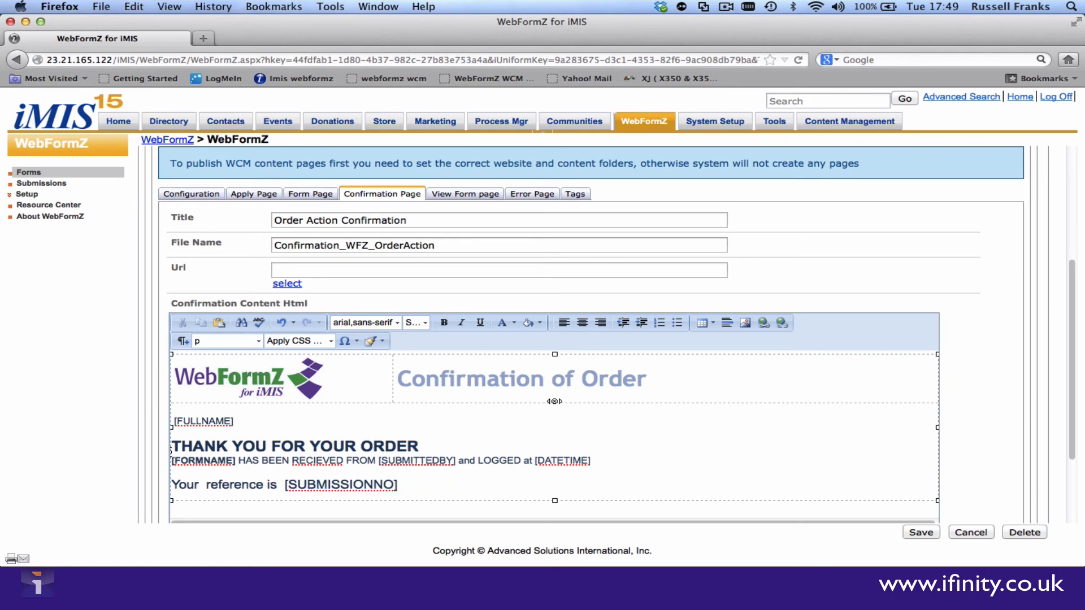
text(order)
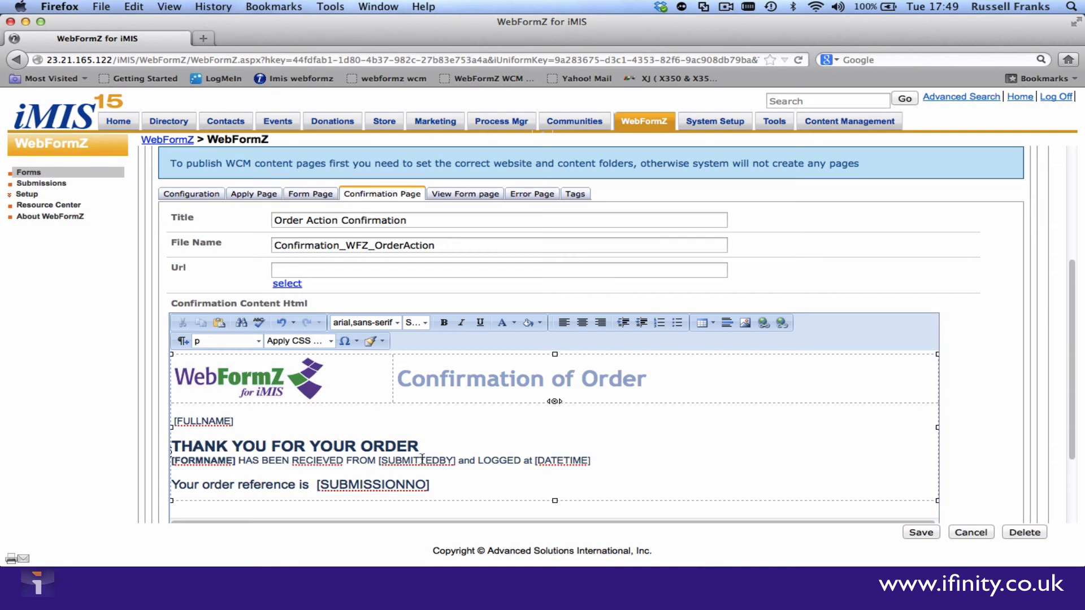
scroll(504, 462, down, 3)
scroll(503, 459, up, 8)
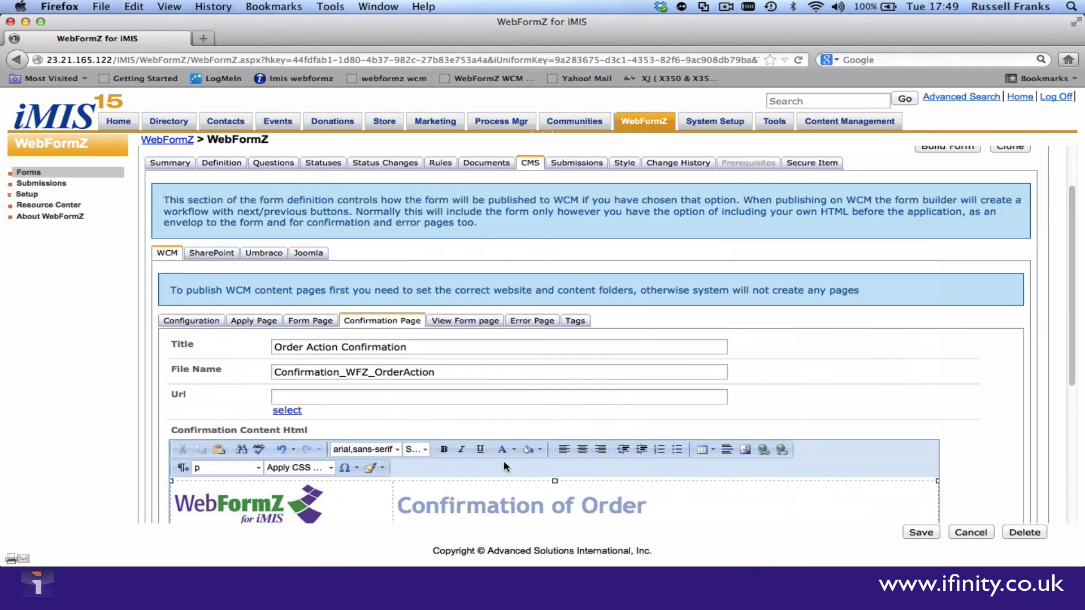
Change the View Form page heading to 'View Order'
click(457, 388)
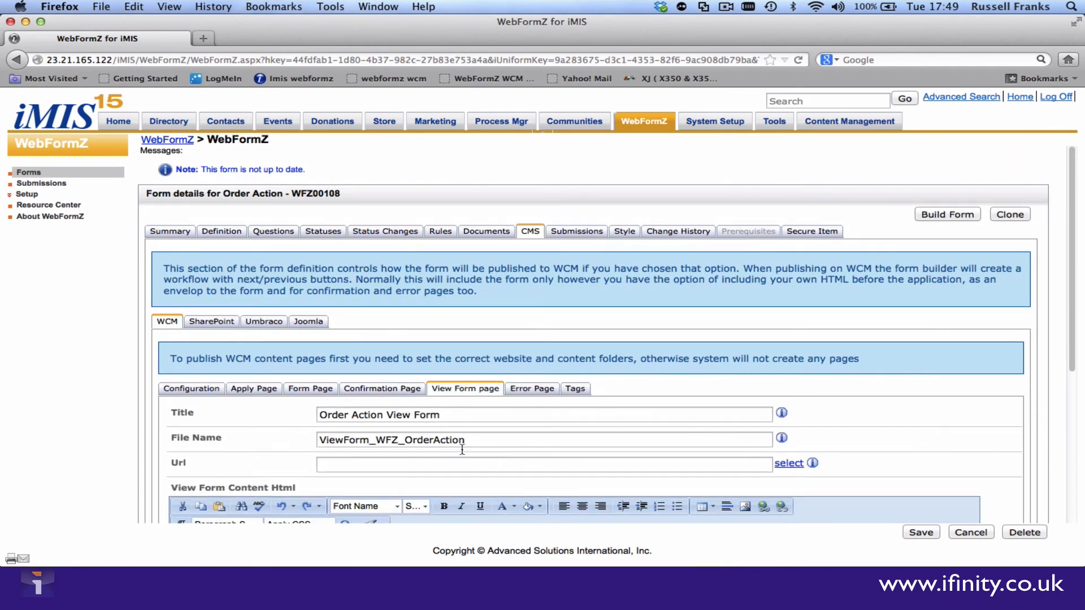
scroll(460, 452, down, 6)
click(514, 335)
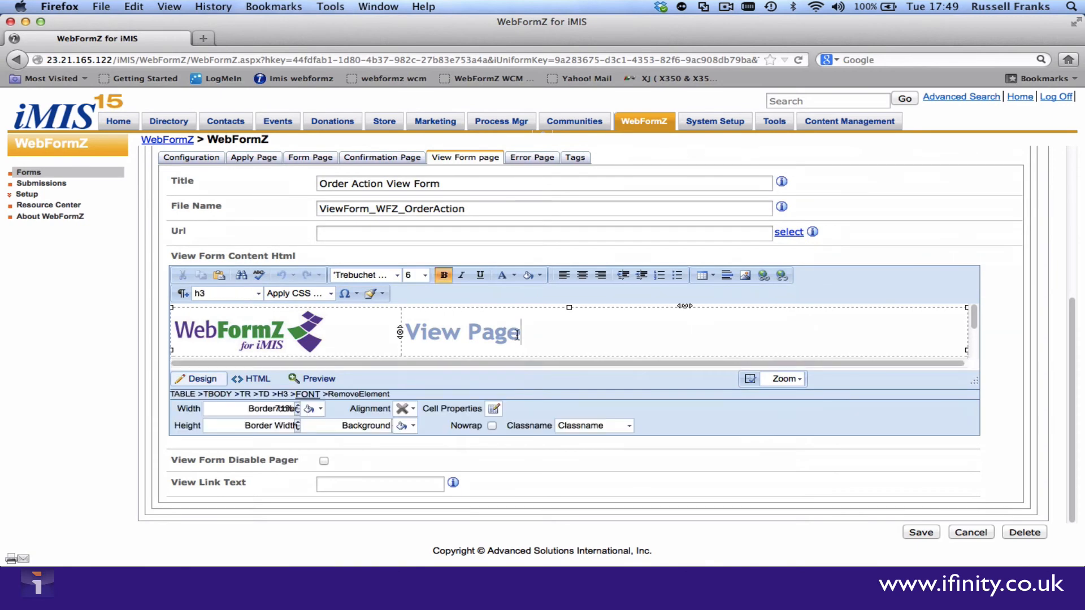
key(BackSpace)
key(BackSpace)
key(BackSpace)
key(BackSpace)
text(Order)
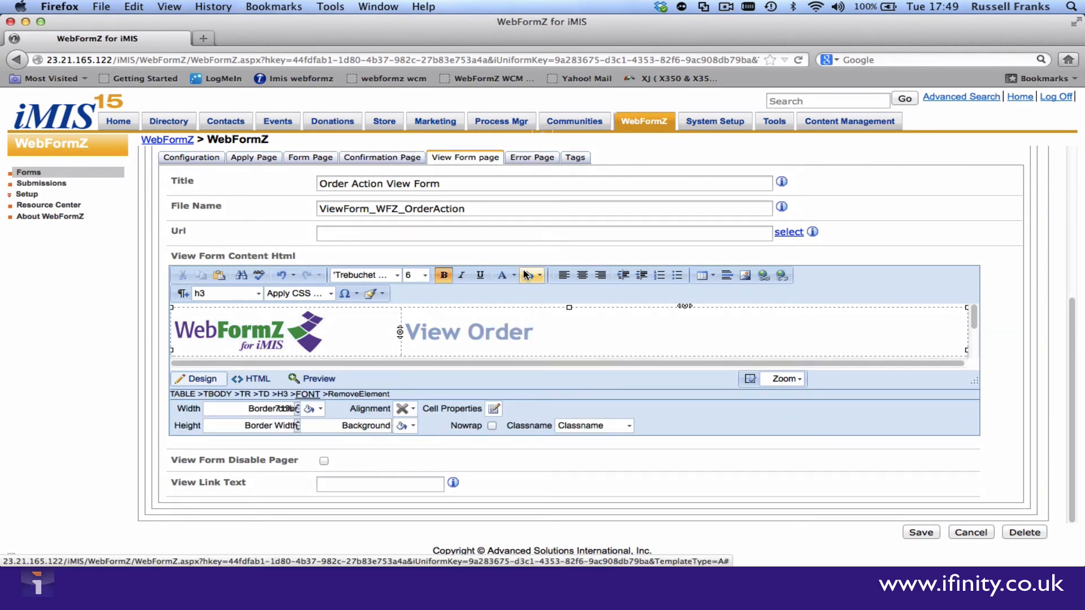
scroll(527, 273, up, 6)
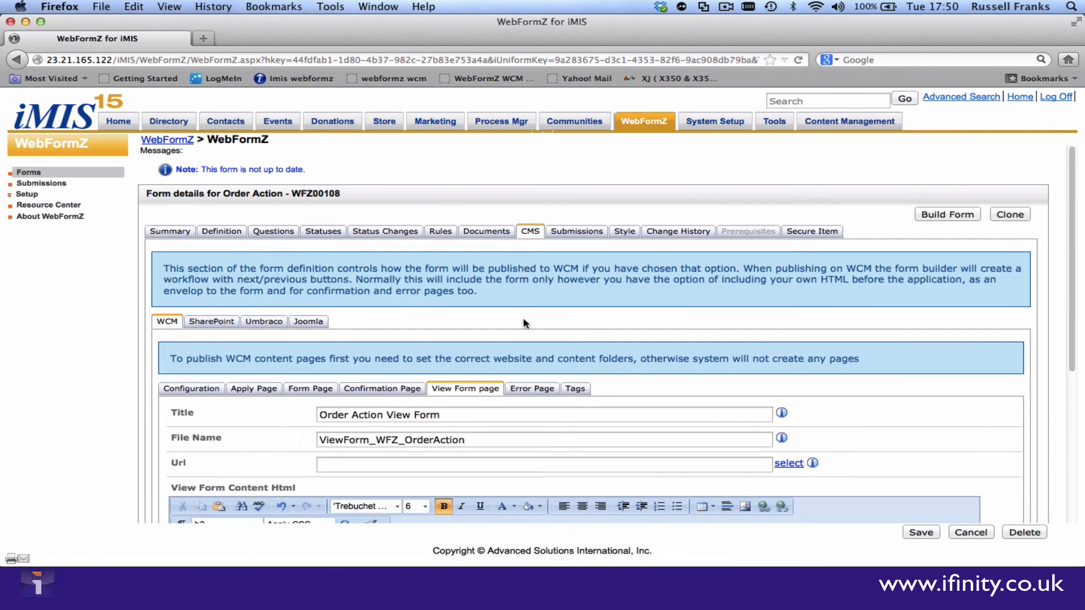
Review the Error Page content and save the form's CMS settings
click(522, 389)
scroll(497, 463, down, 5)
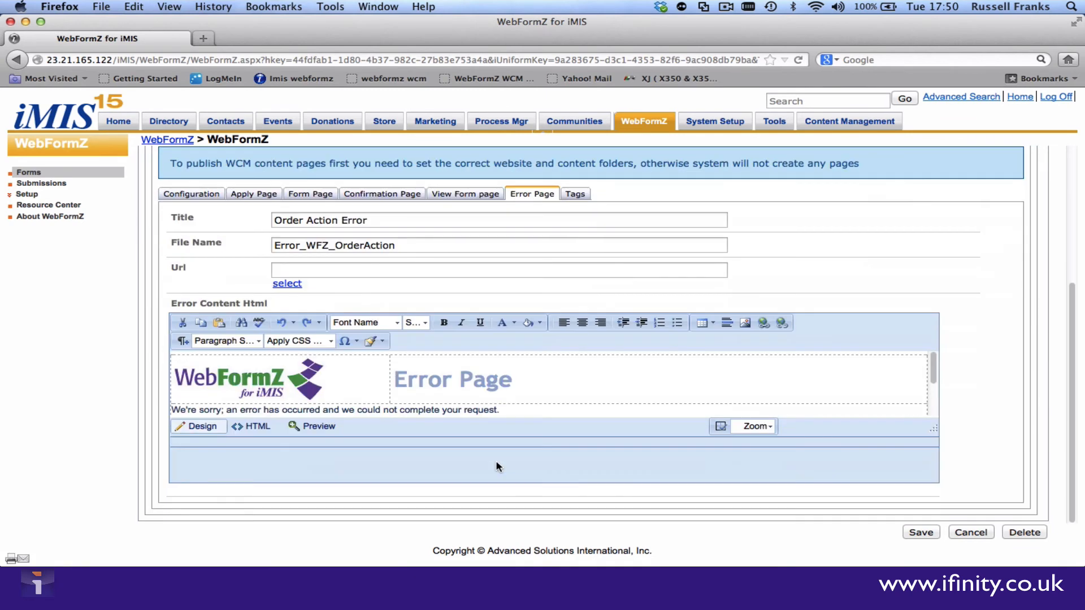
scroll(495, 452, up, 5)
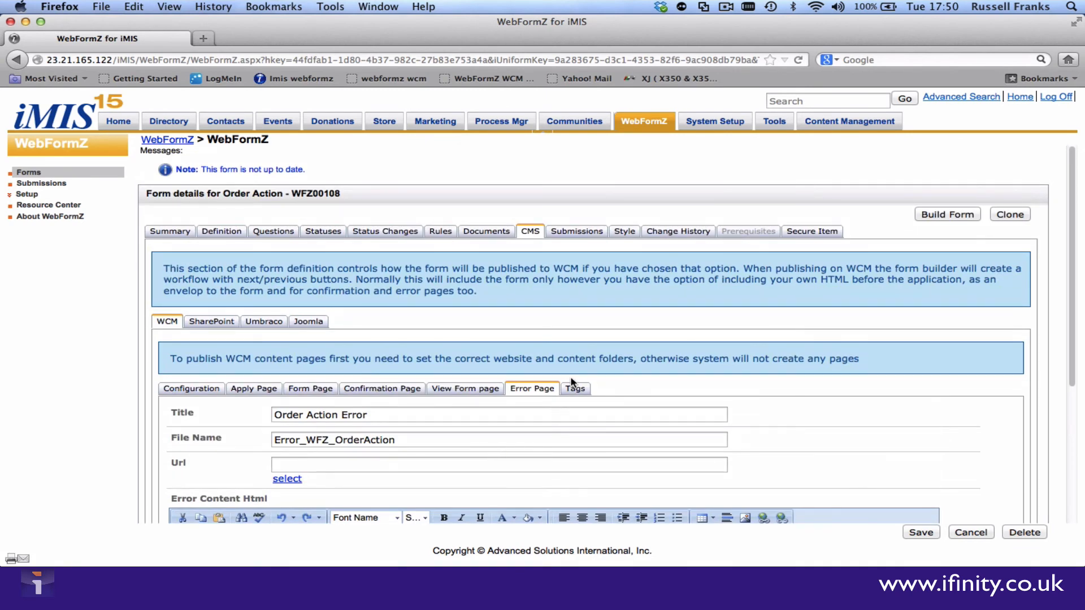
click(918, 533)
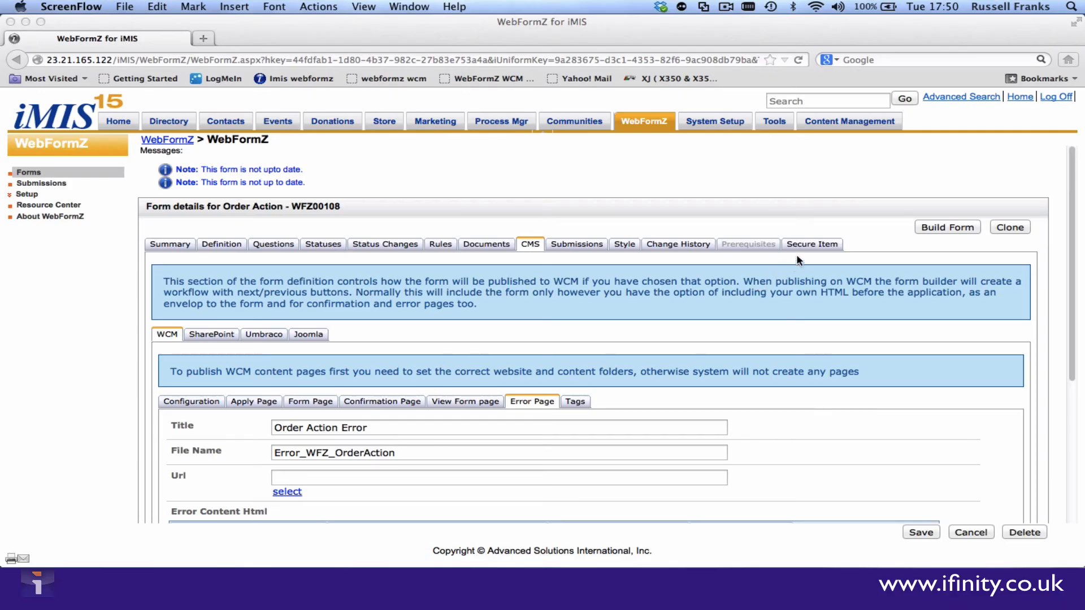
Secure the form with the preconfigured Authenticated Users Full Control set and save
click(809, 245)
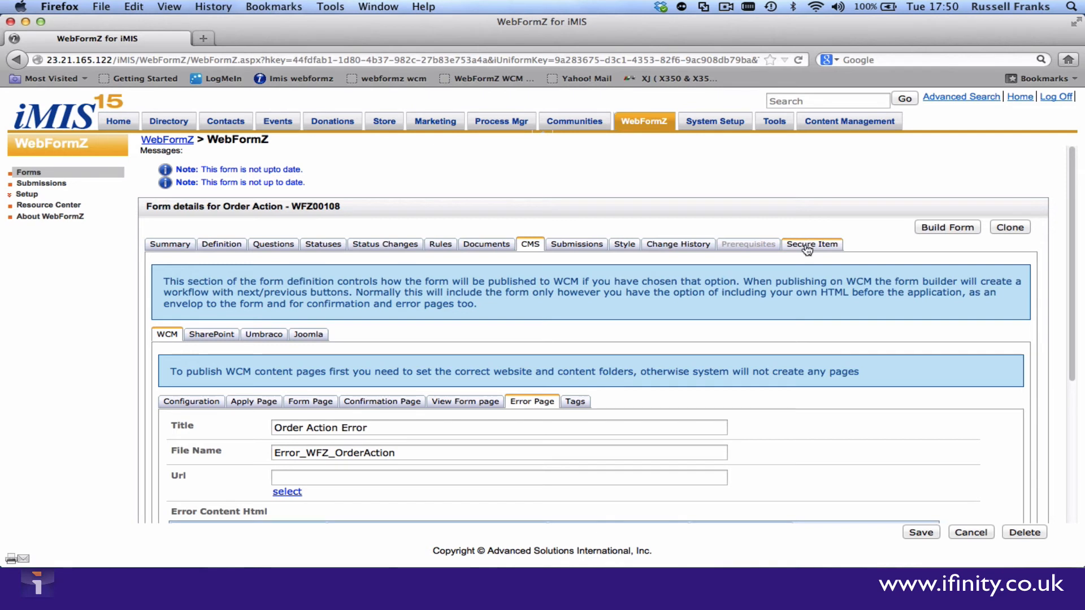
click(805, 246)
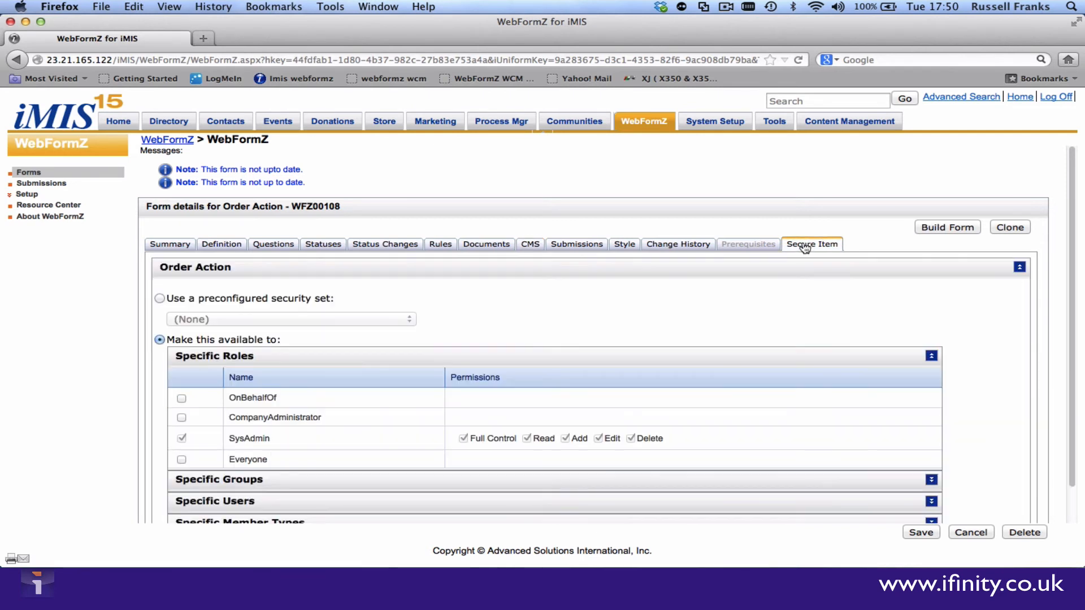
click(160, 298)
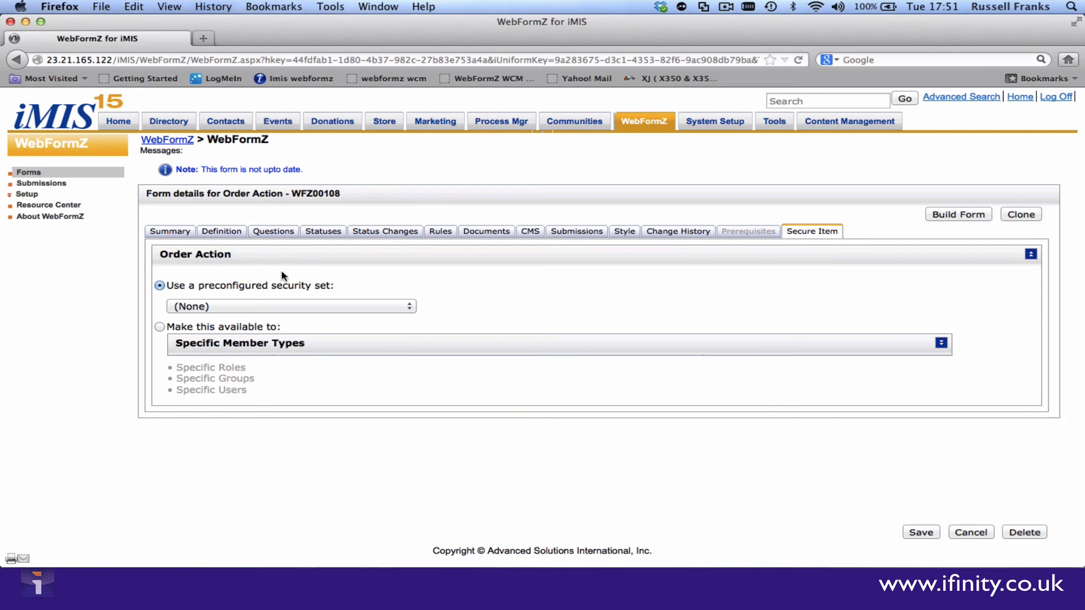
click(263, 308)
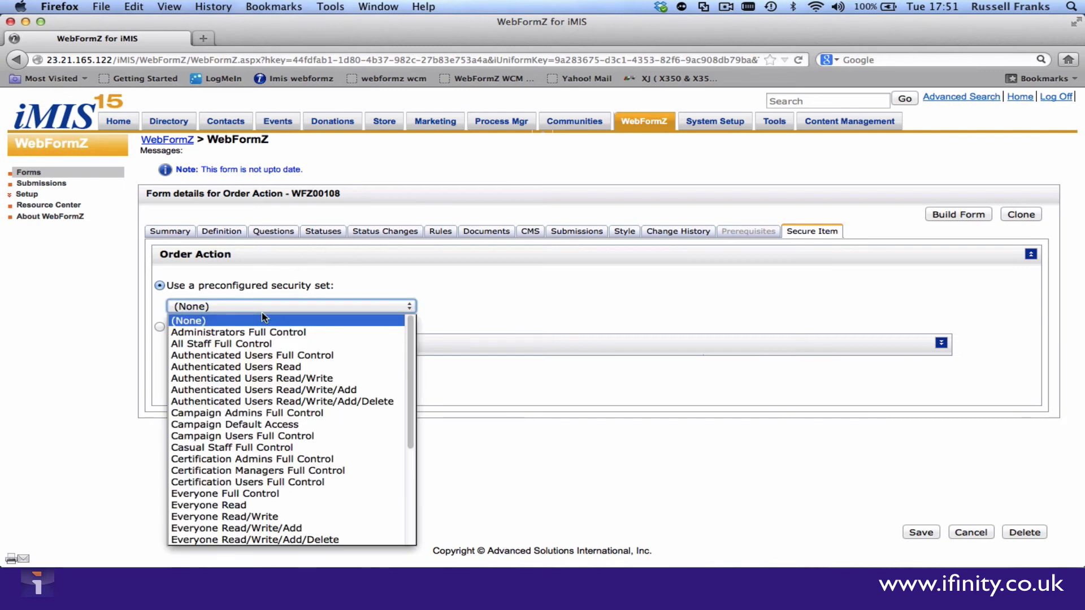
click(269, 359)
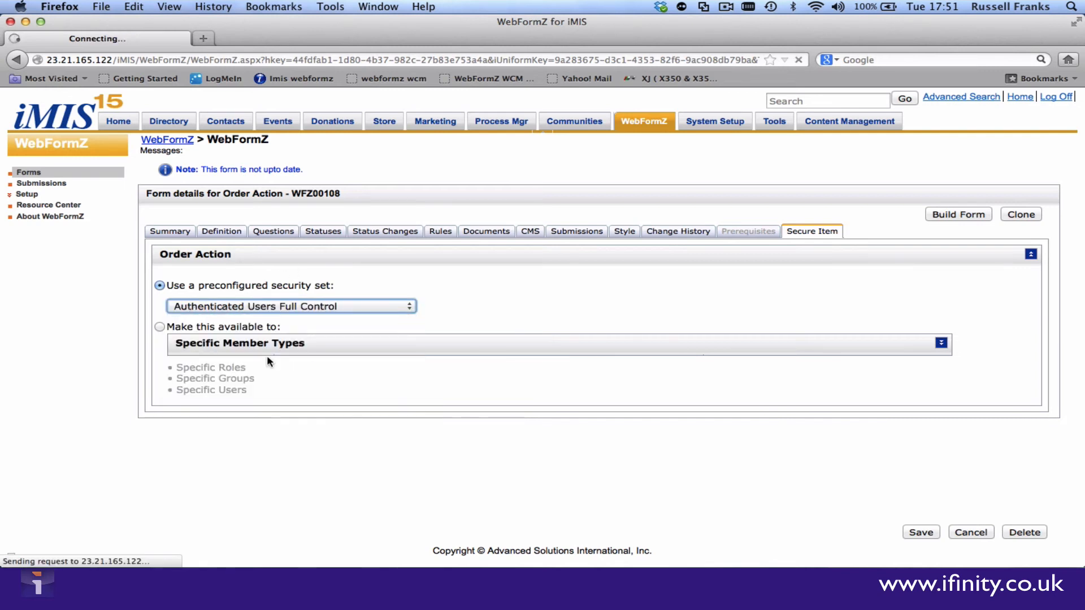
click(917, 531)
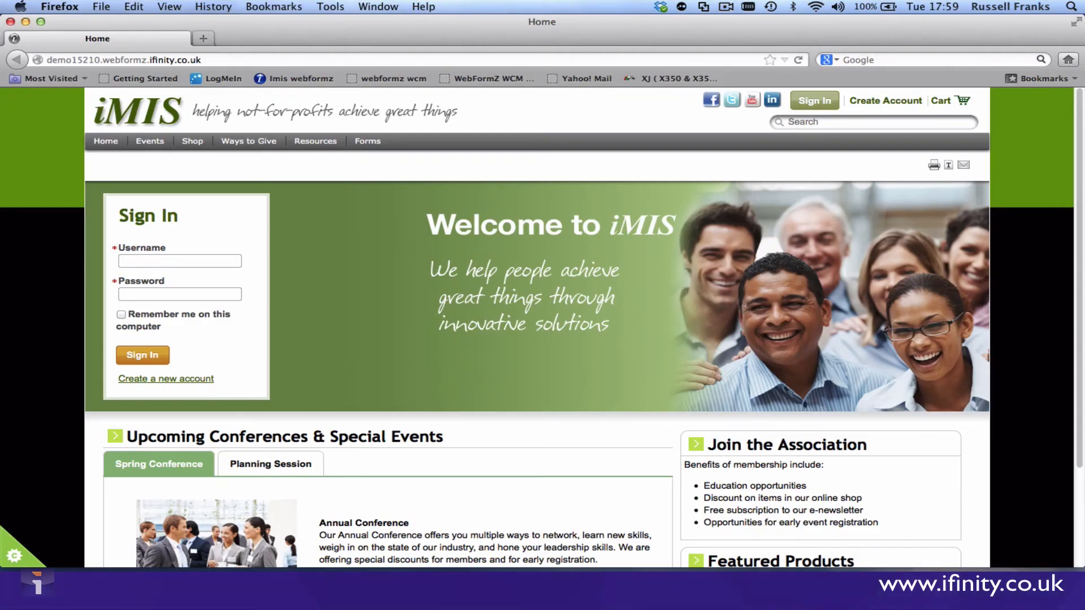
Enter the member's username in the iMIS site's Sign In box
text(rfranks)
Sign in as the member, then go from View submissions to the Available forms list for Order Action
key(Return)
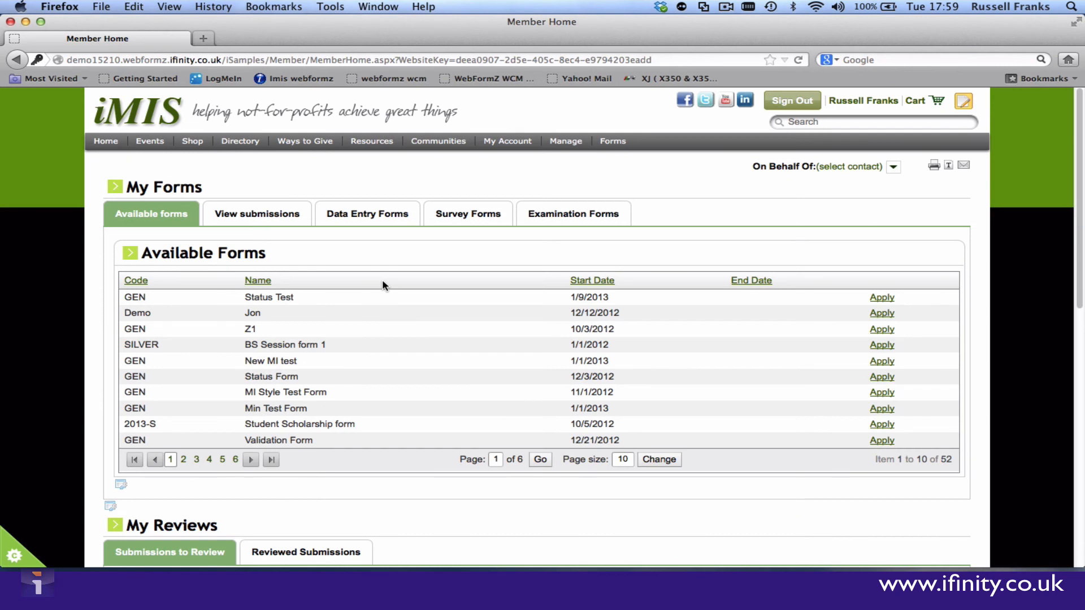
click(258, 219)
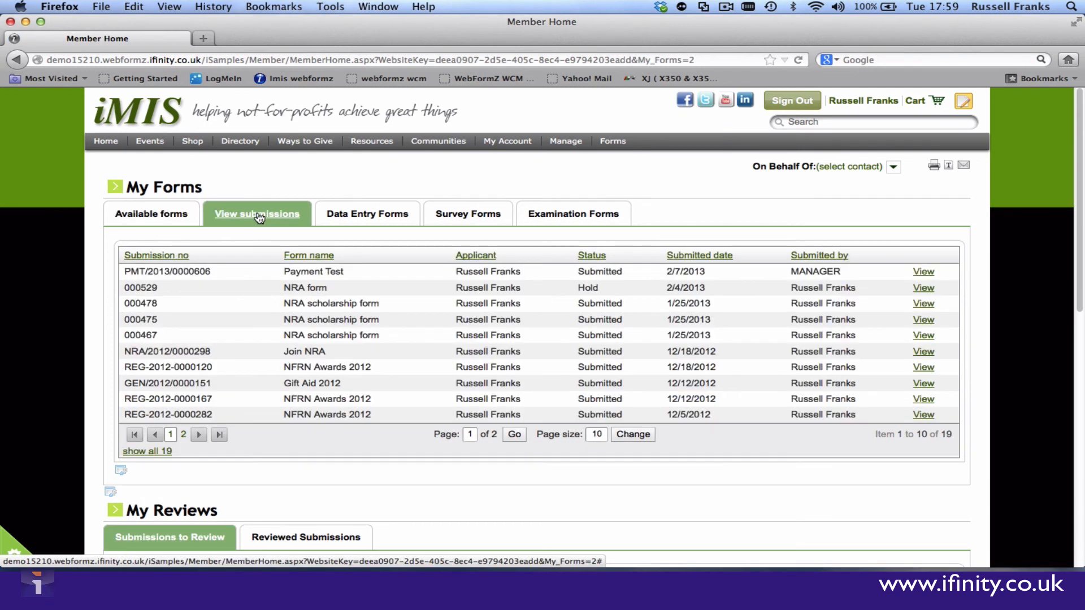
click(180, 218)
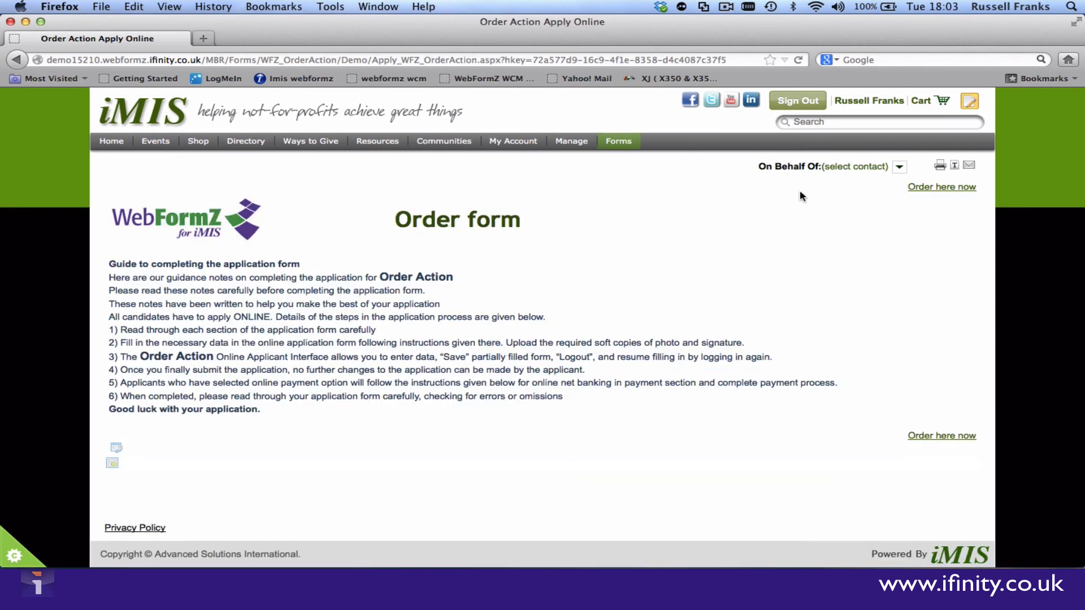
Start an Order Action order with Product 2 selected and go to the 2-Fields page
click(919, 189)
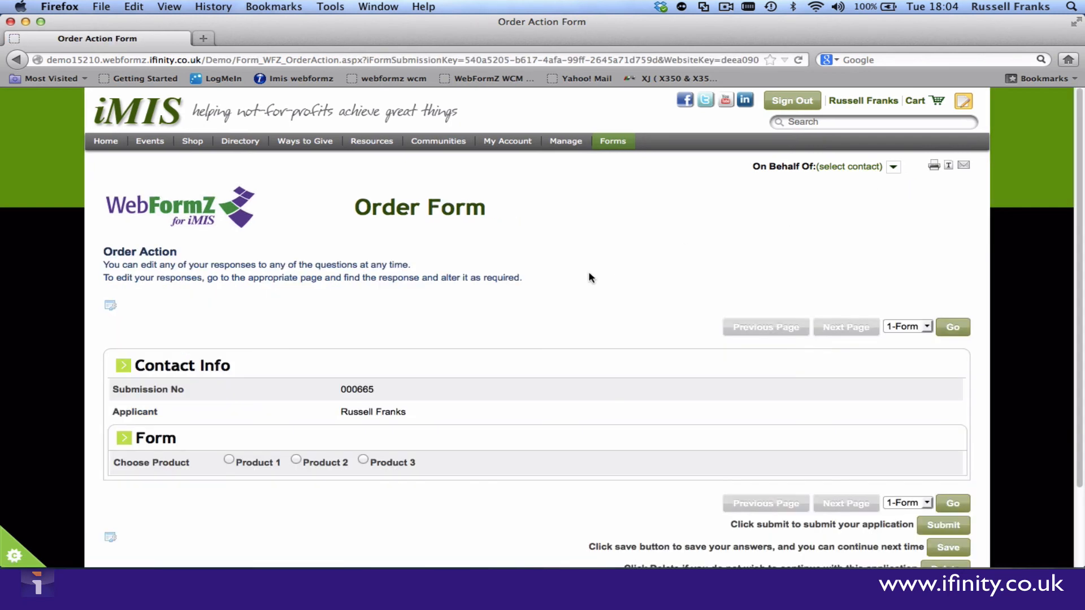
click(295, 460)
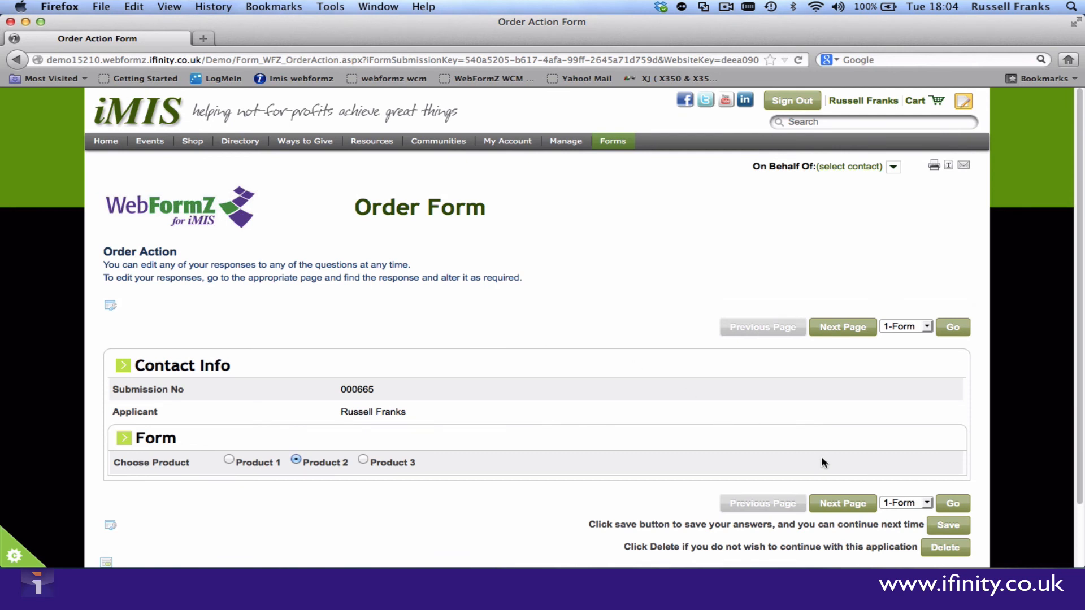
click(891, 503)
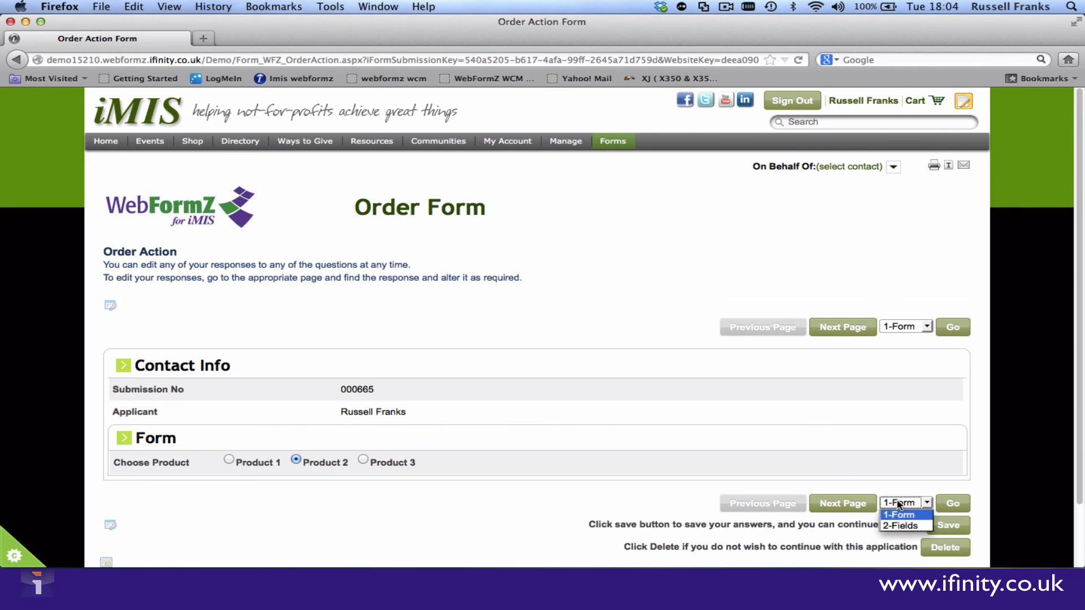
click(901, 525)
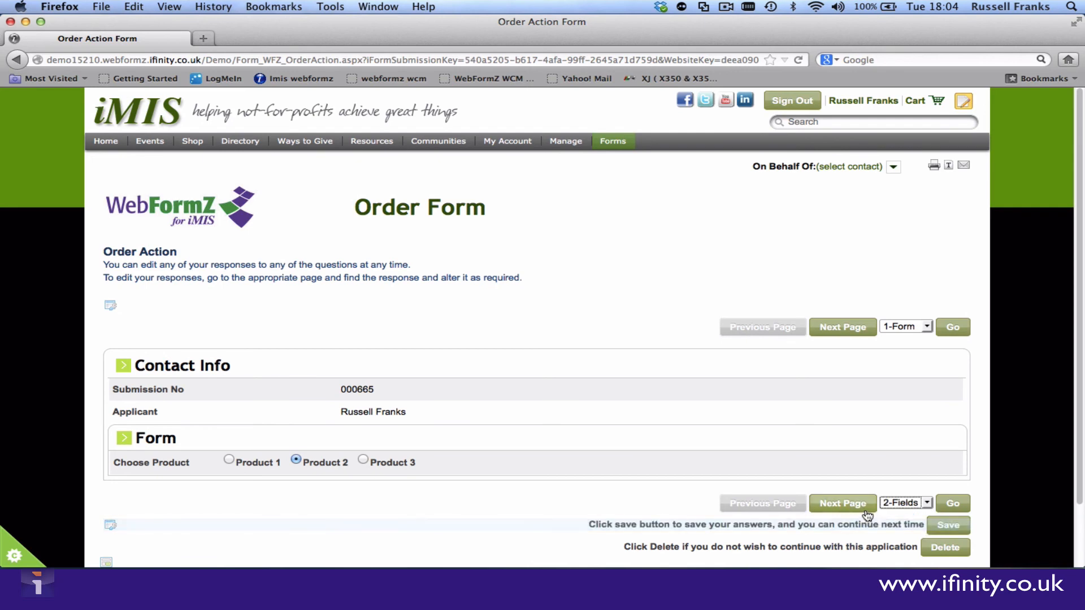
click(953, 504)
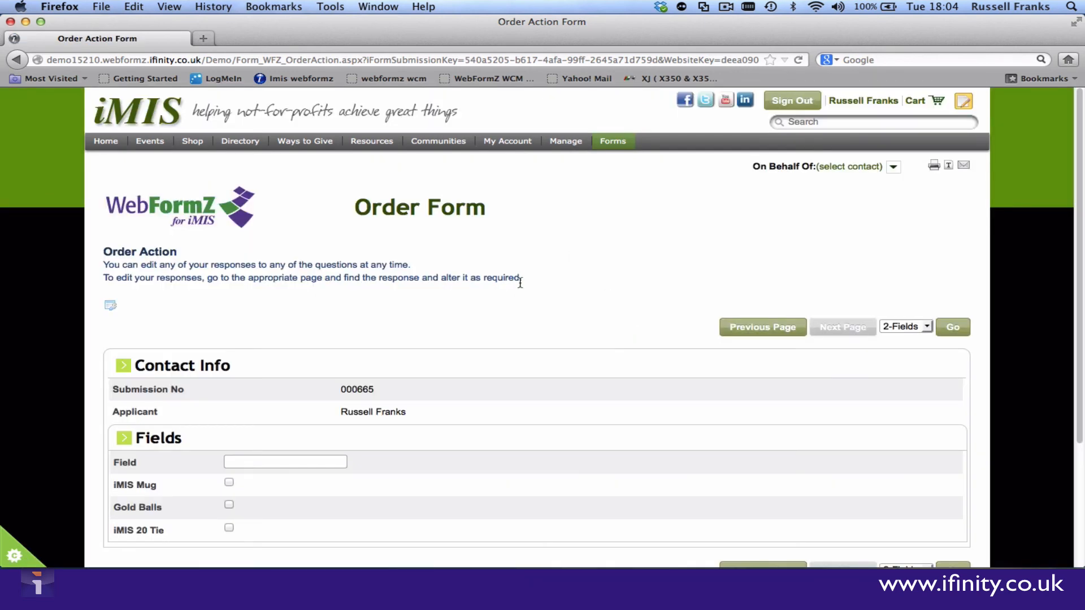
Tick the iMIS Mug, Gold Balls and iMIS 20 Tie items
scroll(516, 280, down, 5)
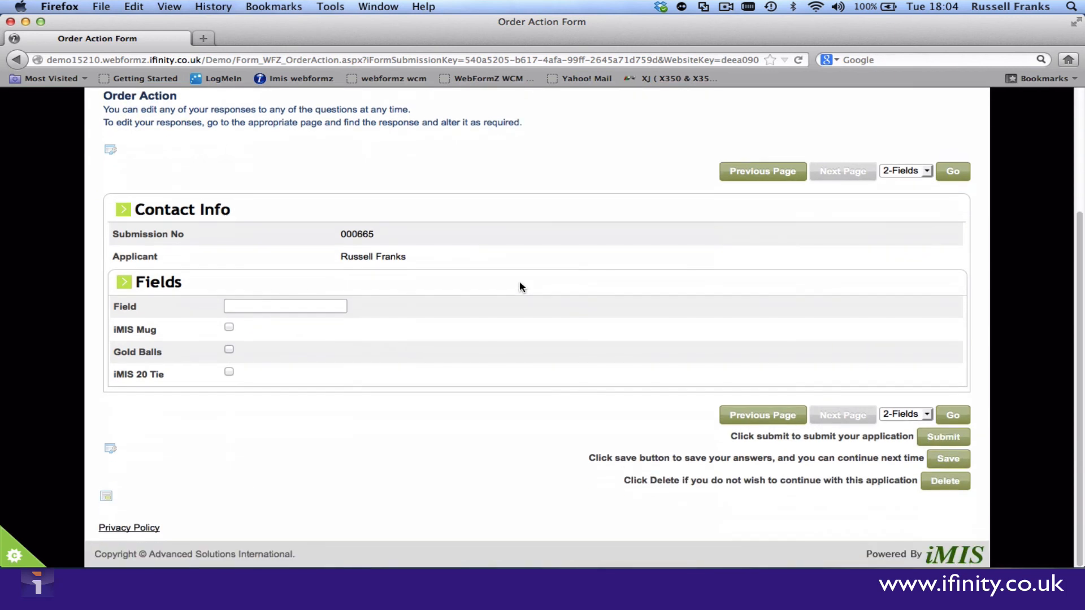
click(229, 327)
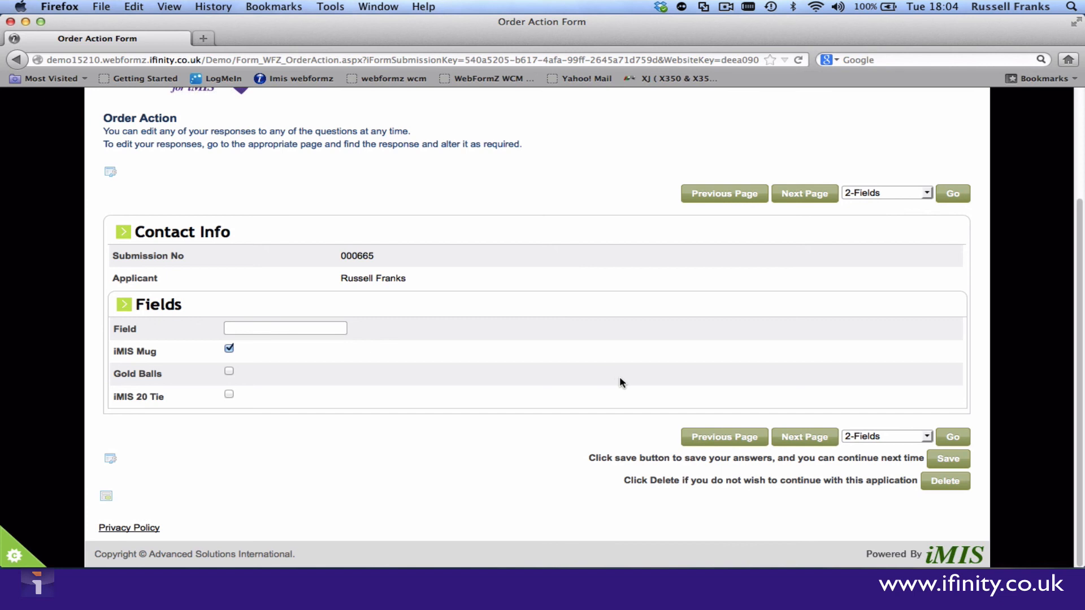
click(229, 371)
click(229, 393)
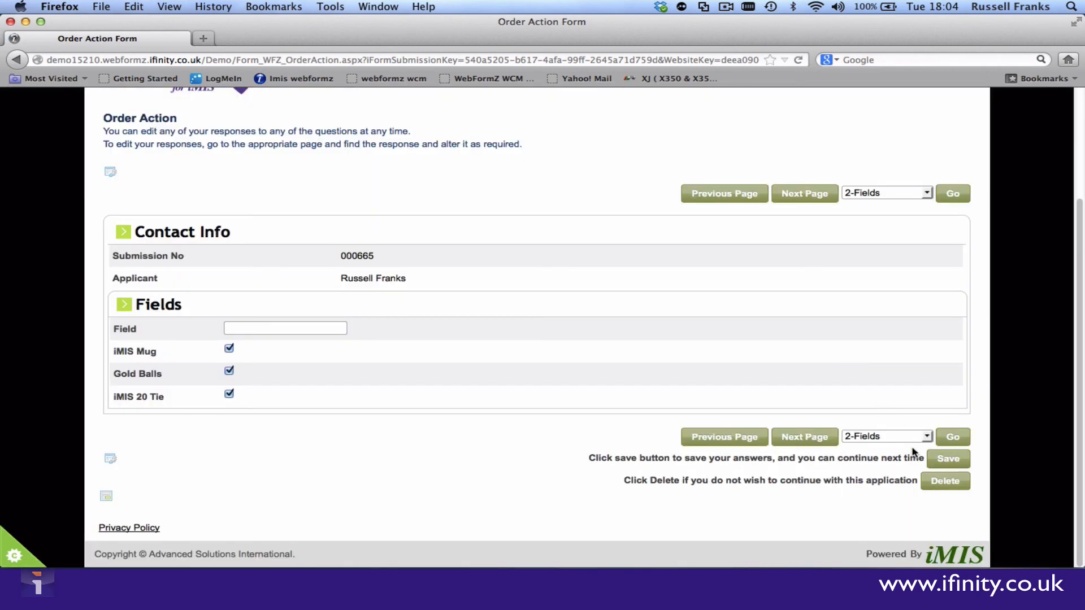
Move on to the 3-Payment Page to show the order's cart
click(905, 437)
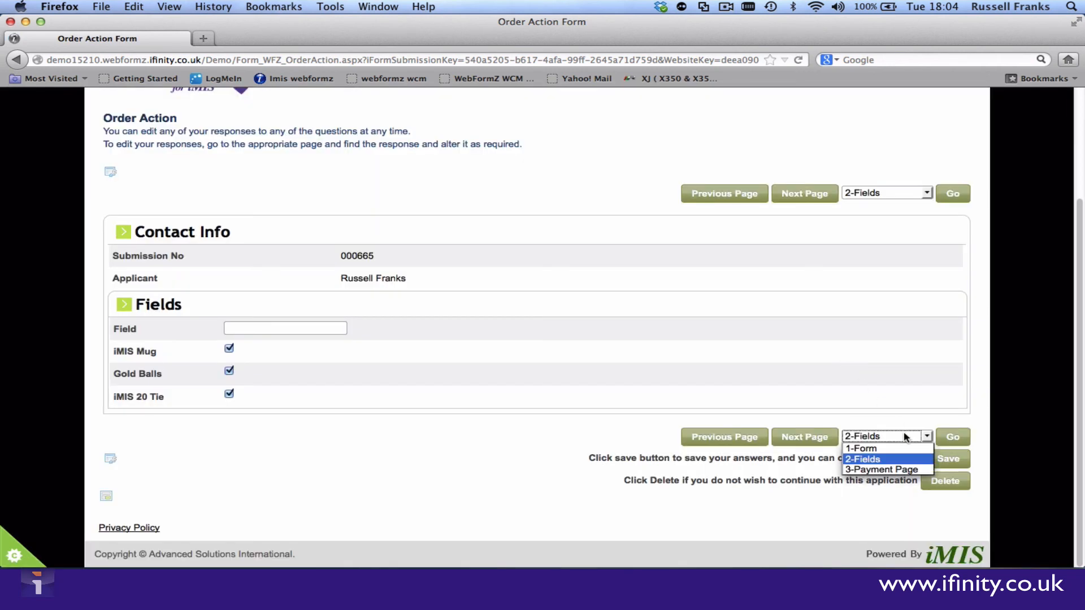
click(909, 469)
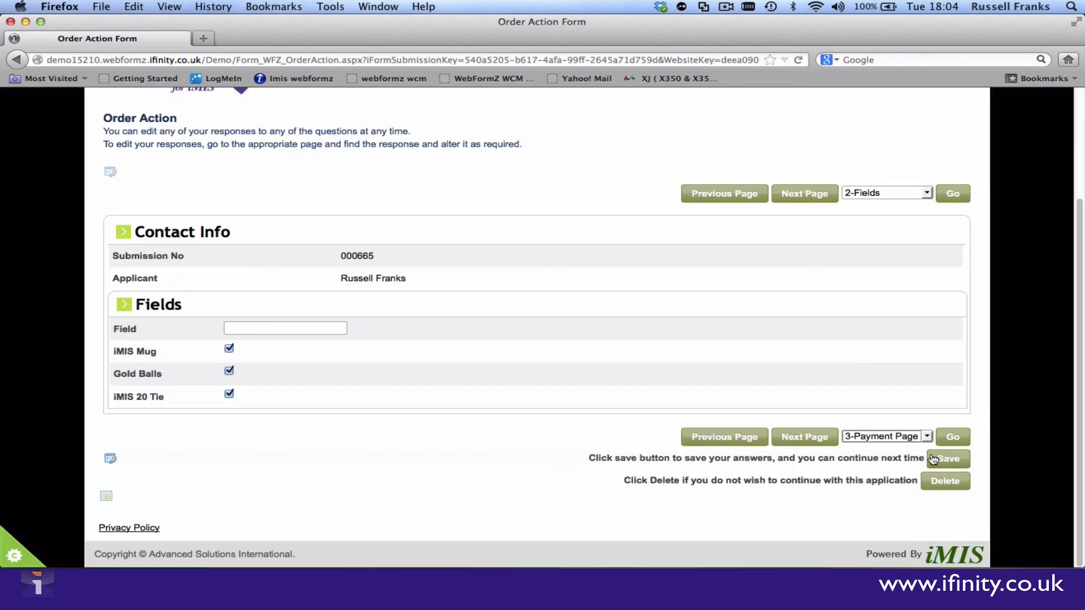
click(951, 439)
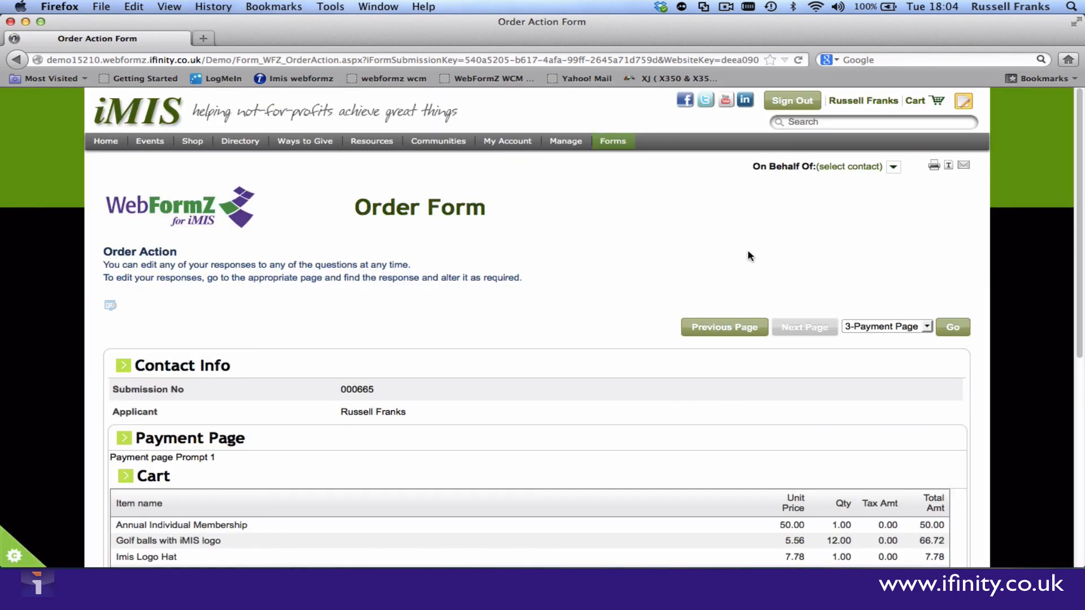
Review the 216.50 cart and preview the Pay by Card fields
scroll(688, 351, down, 5)
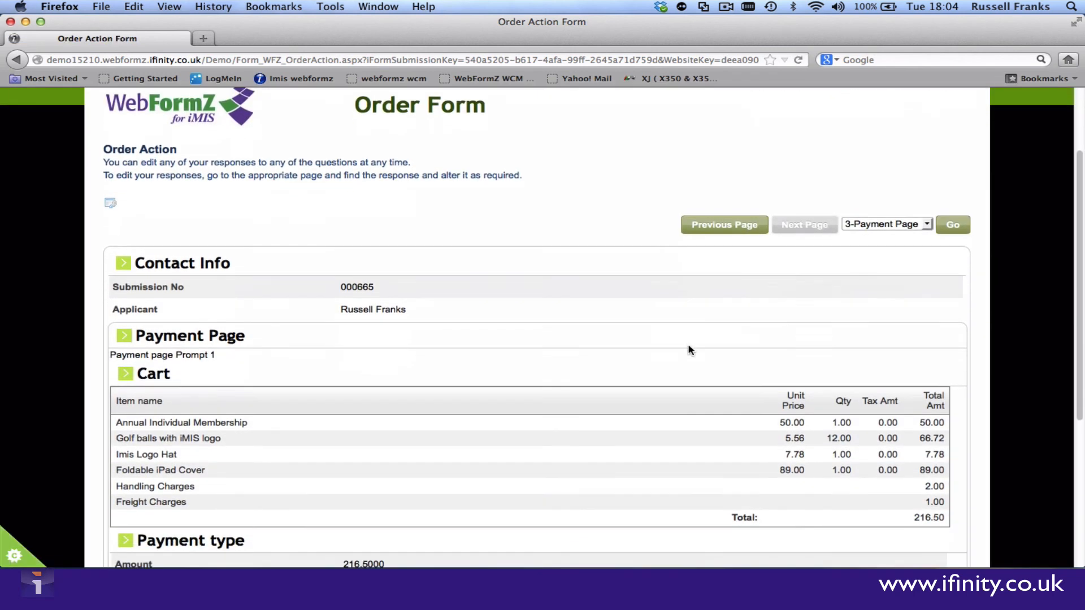
scroll(688, 351, down, 2)
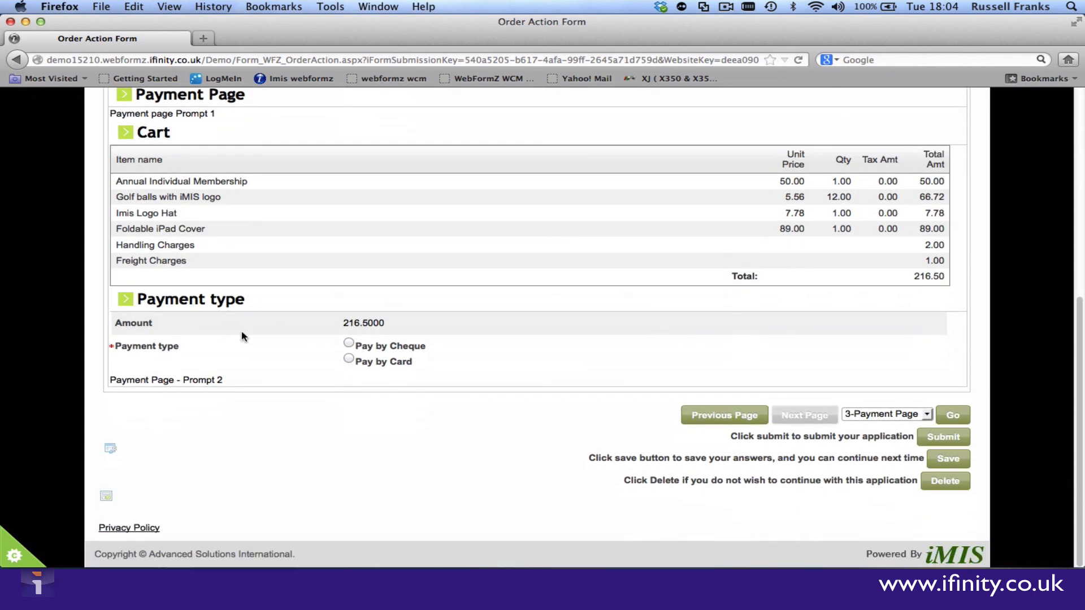
click(348, 358)
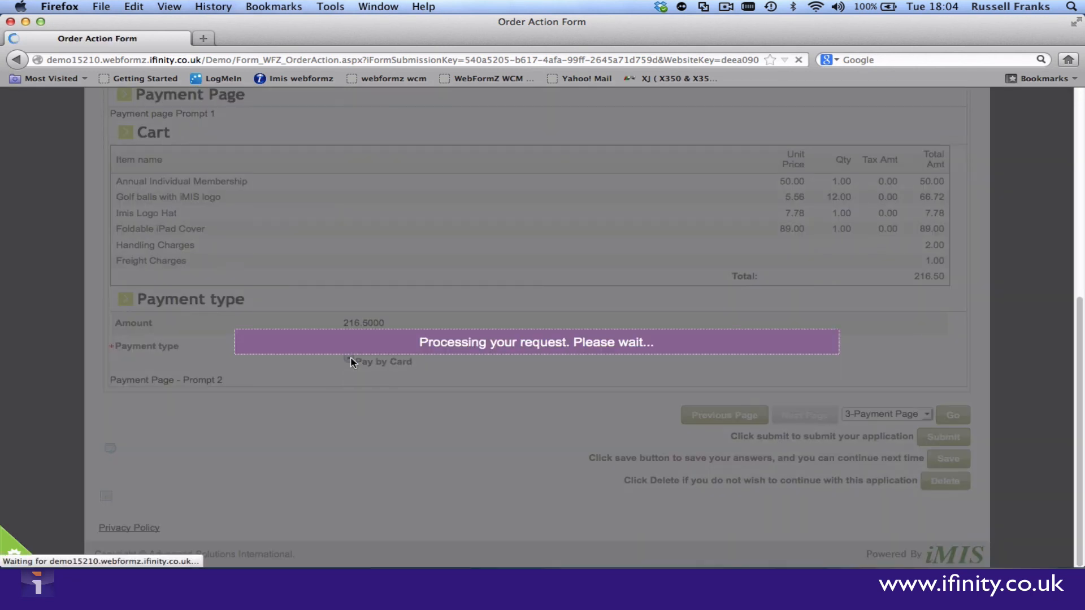
scroll(343, 311, down, 5)
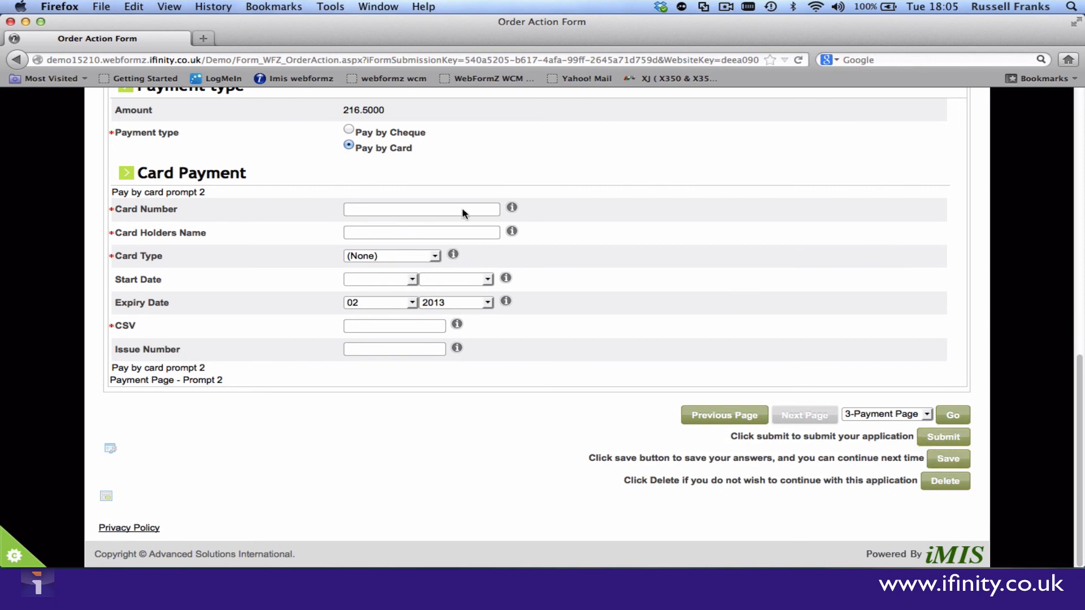
Switch the payment to Pay by Cheque and submit the order form
click(349, 132)
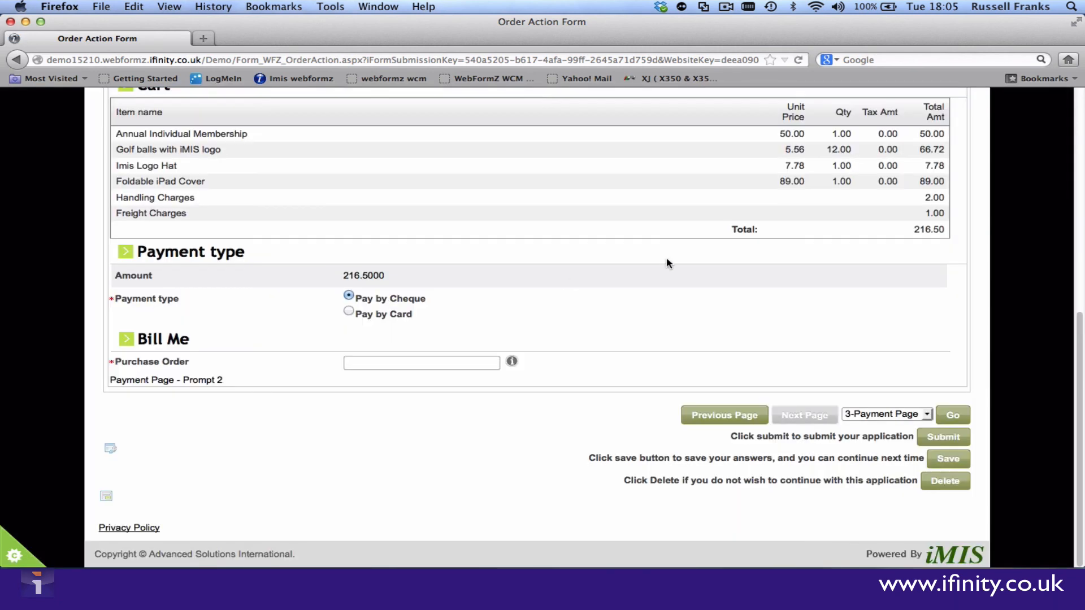
scroll(668, 263, up, 10)
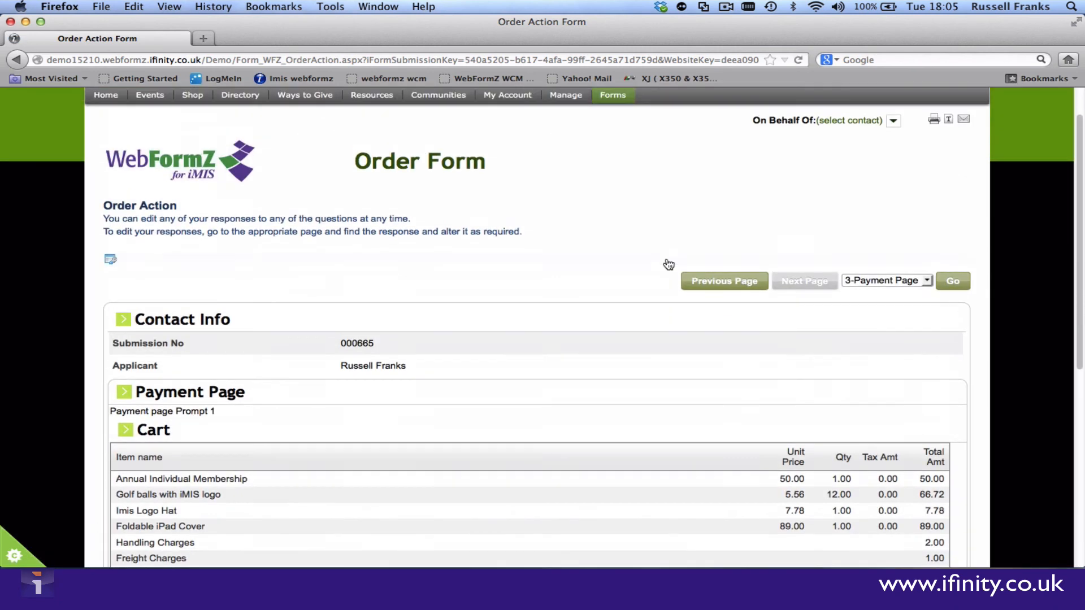
scroll(668, 263, down, 10)
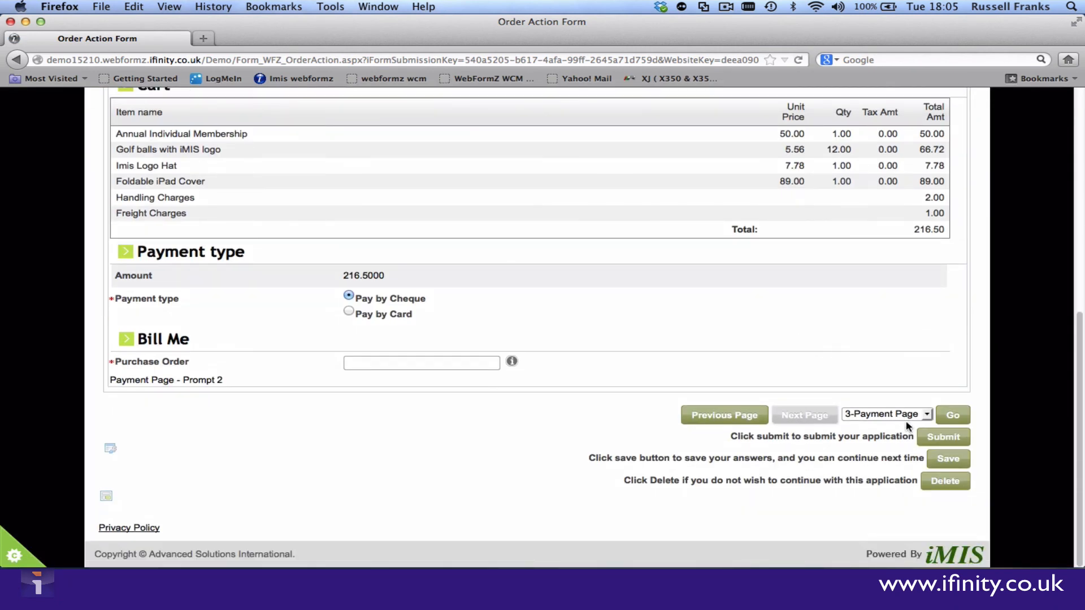
click(929, 437)
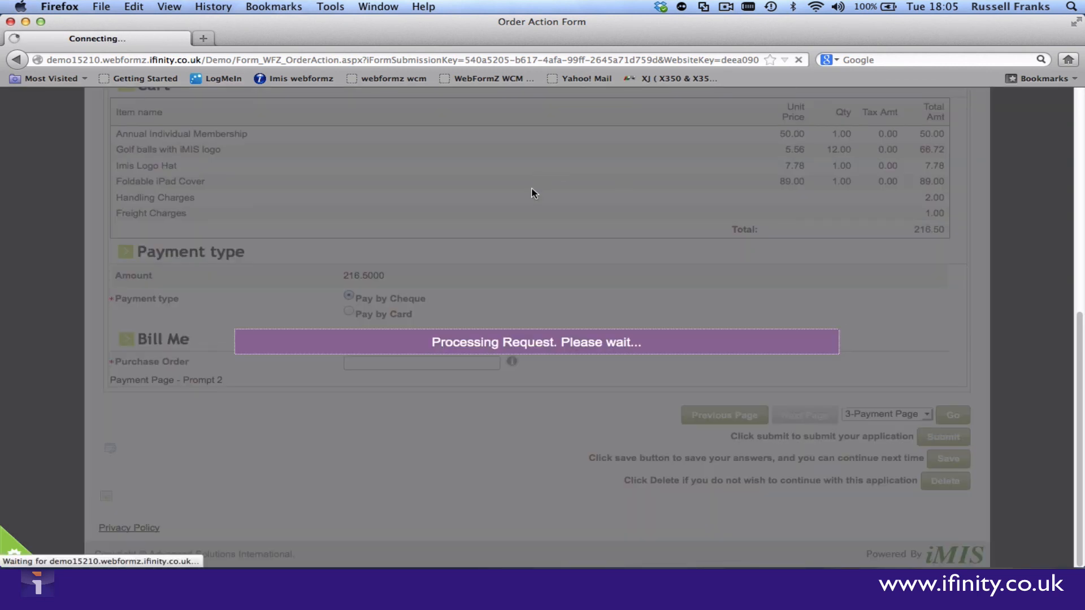